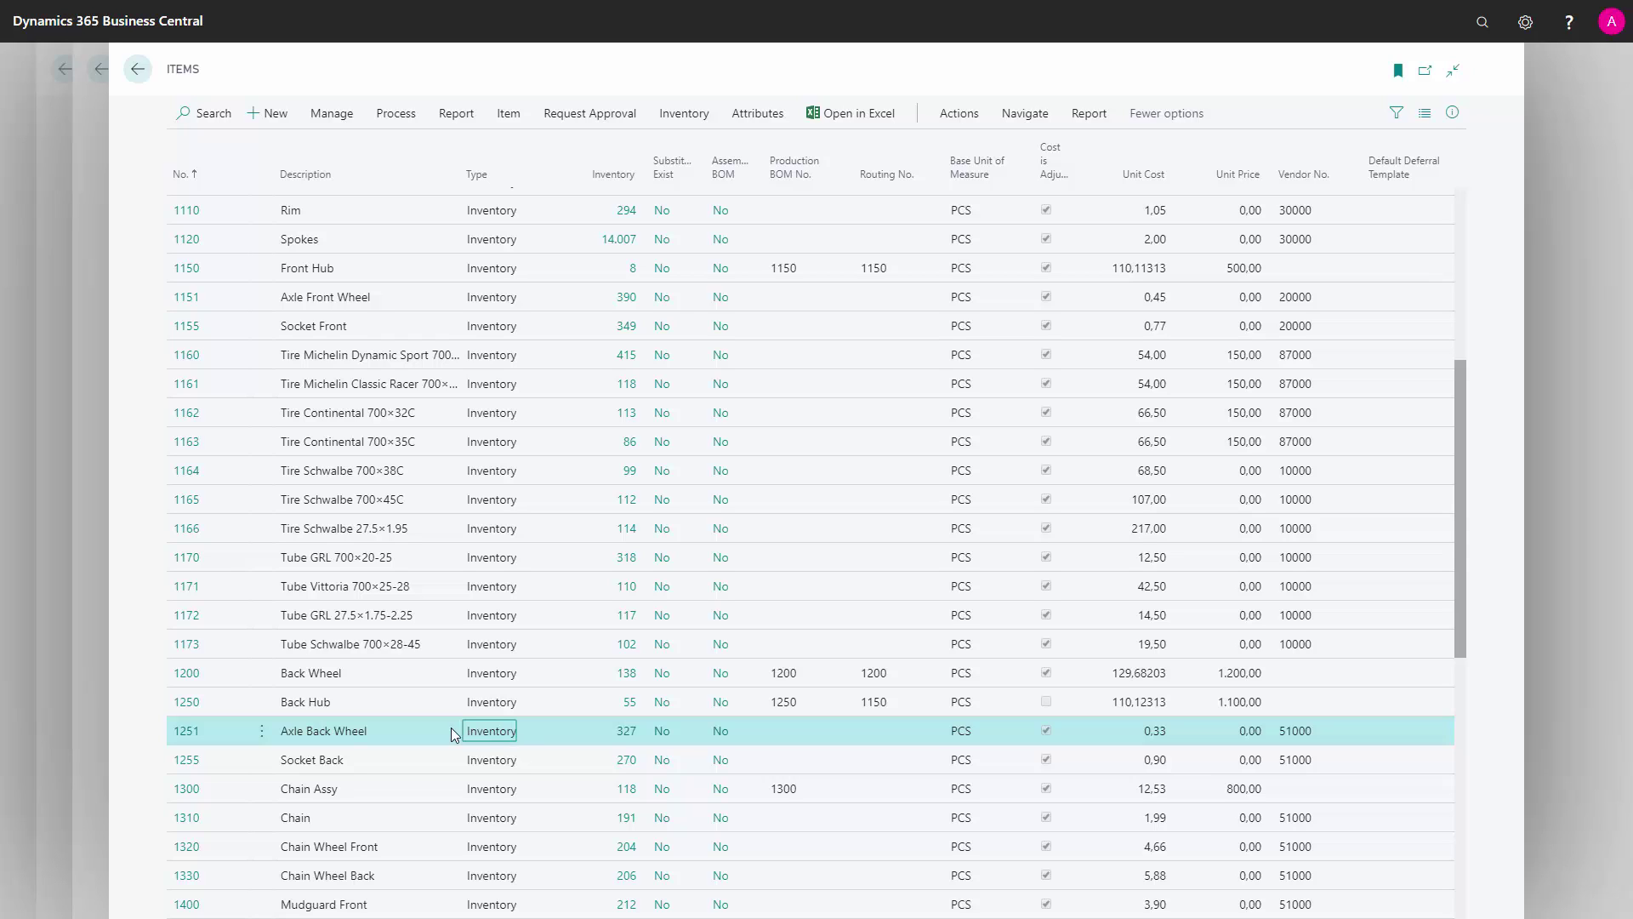
Open the bin contents of item 1251 Axle Back Wheel and examine its bins at the WMS CENTER location.
left_click(366, 733)
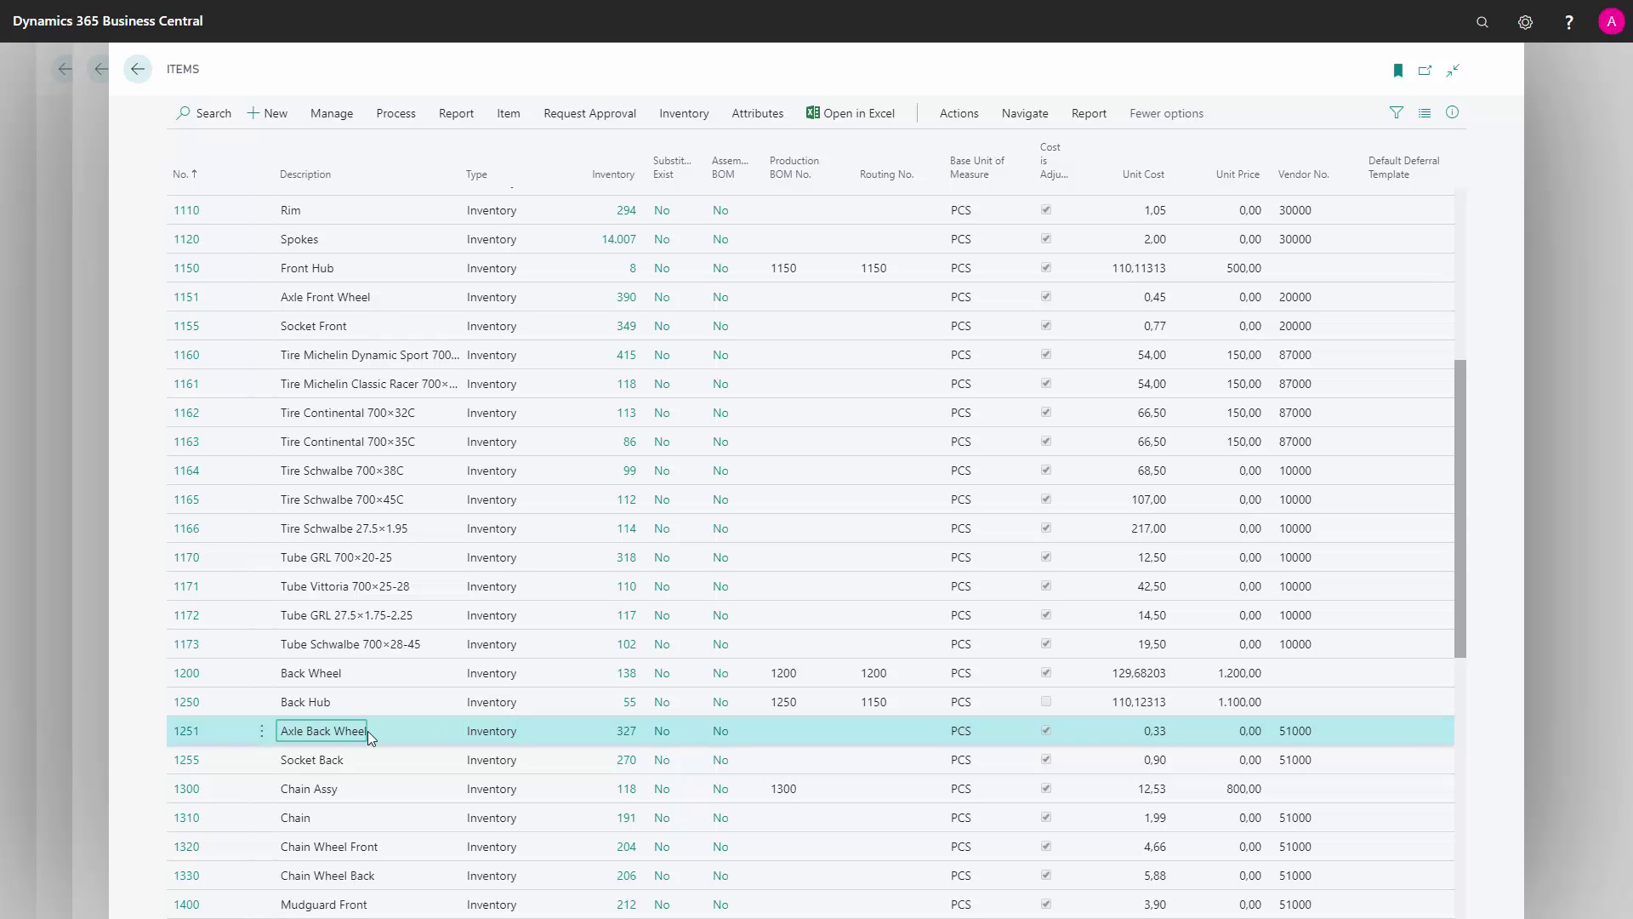
key("alt+q")
type("bin c")
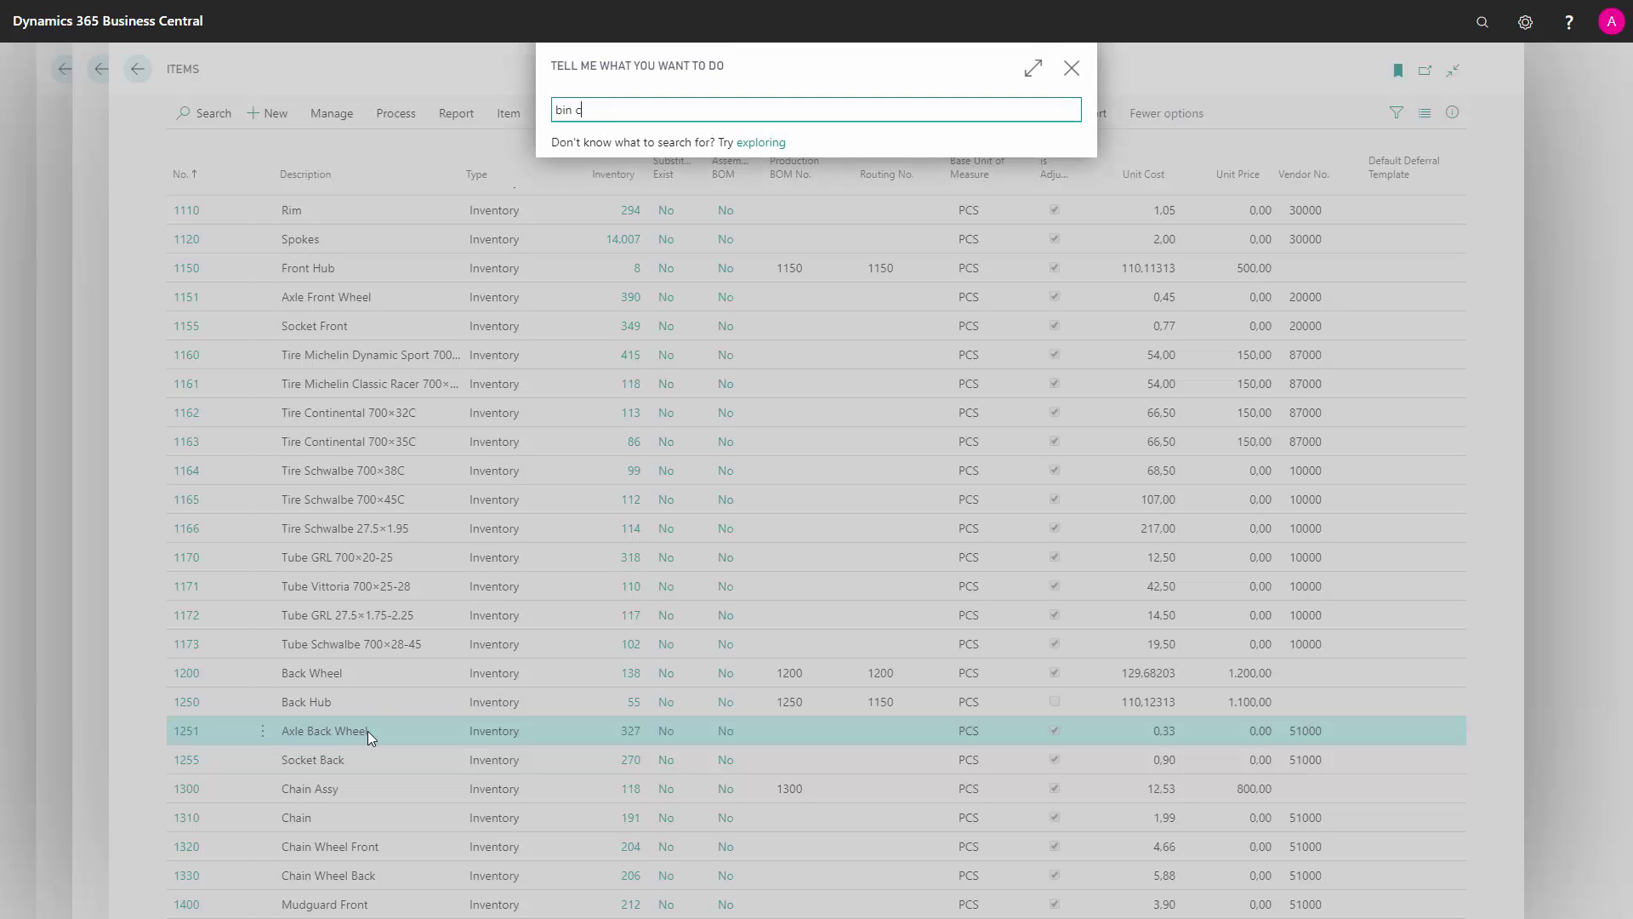
type("o")
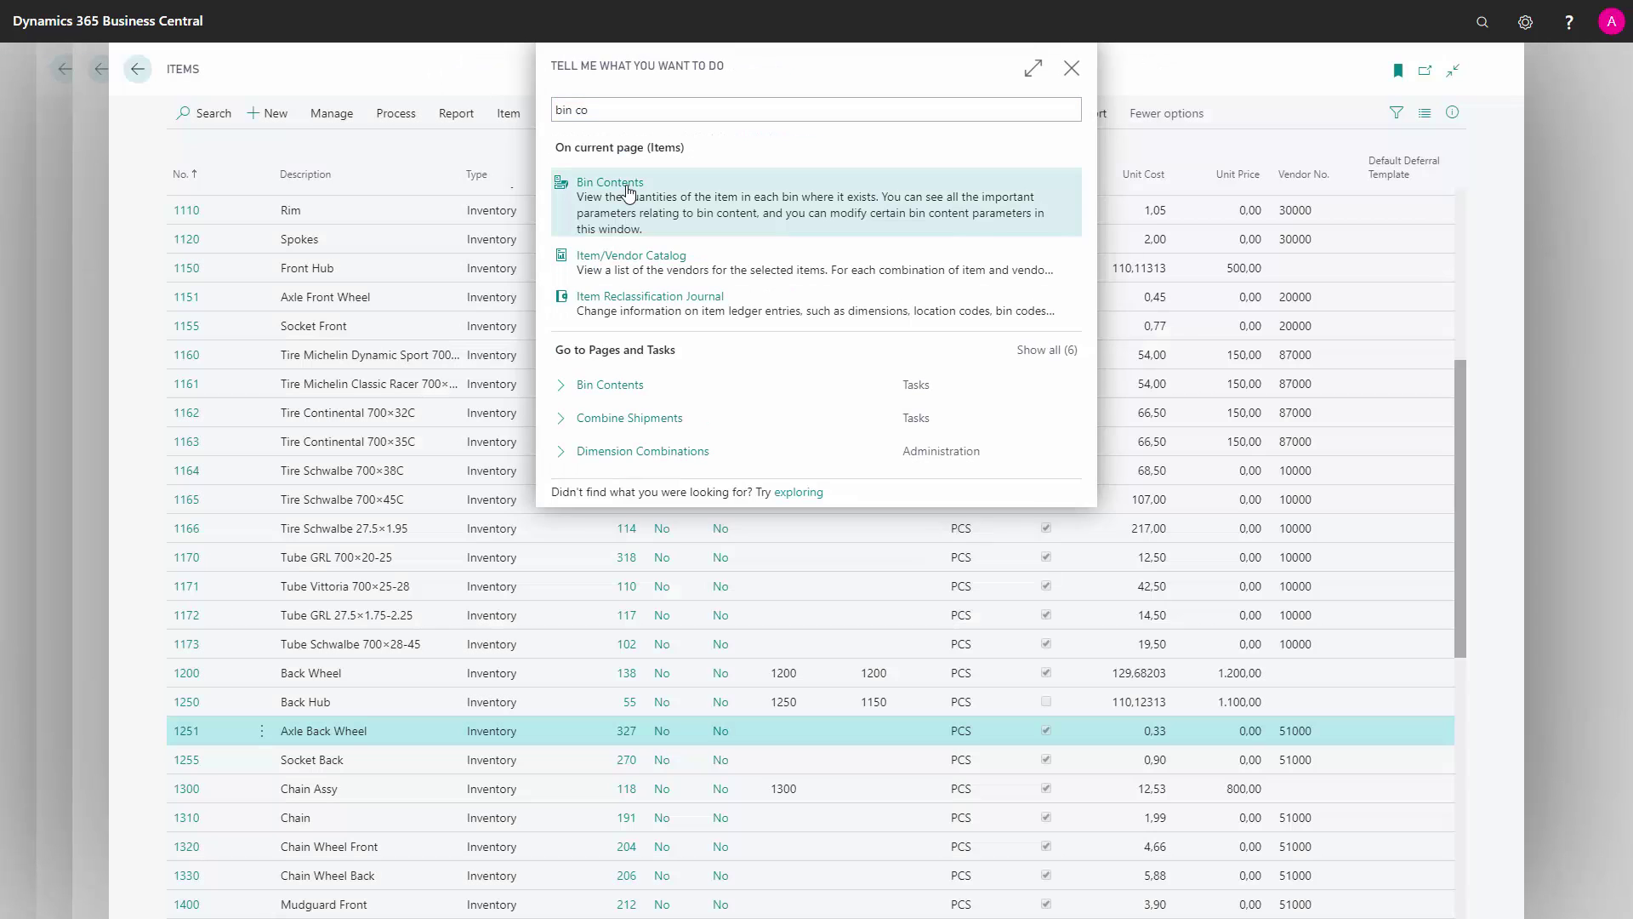
left_click(628, 193)
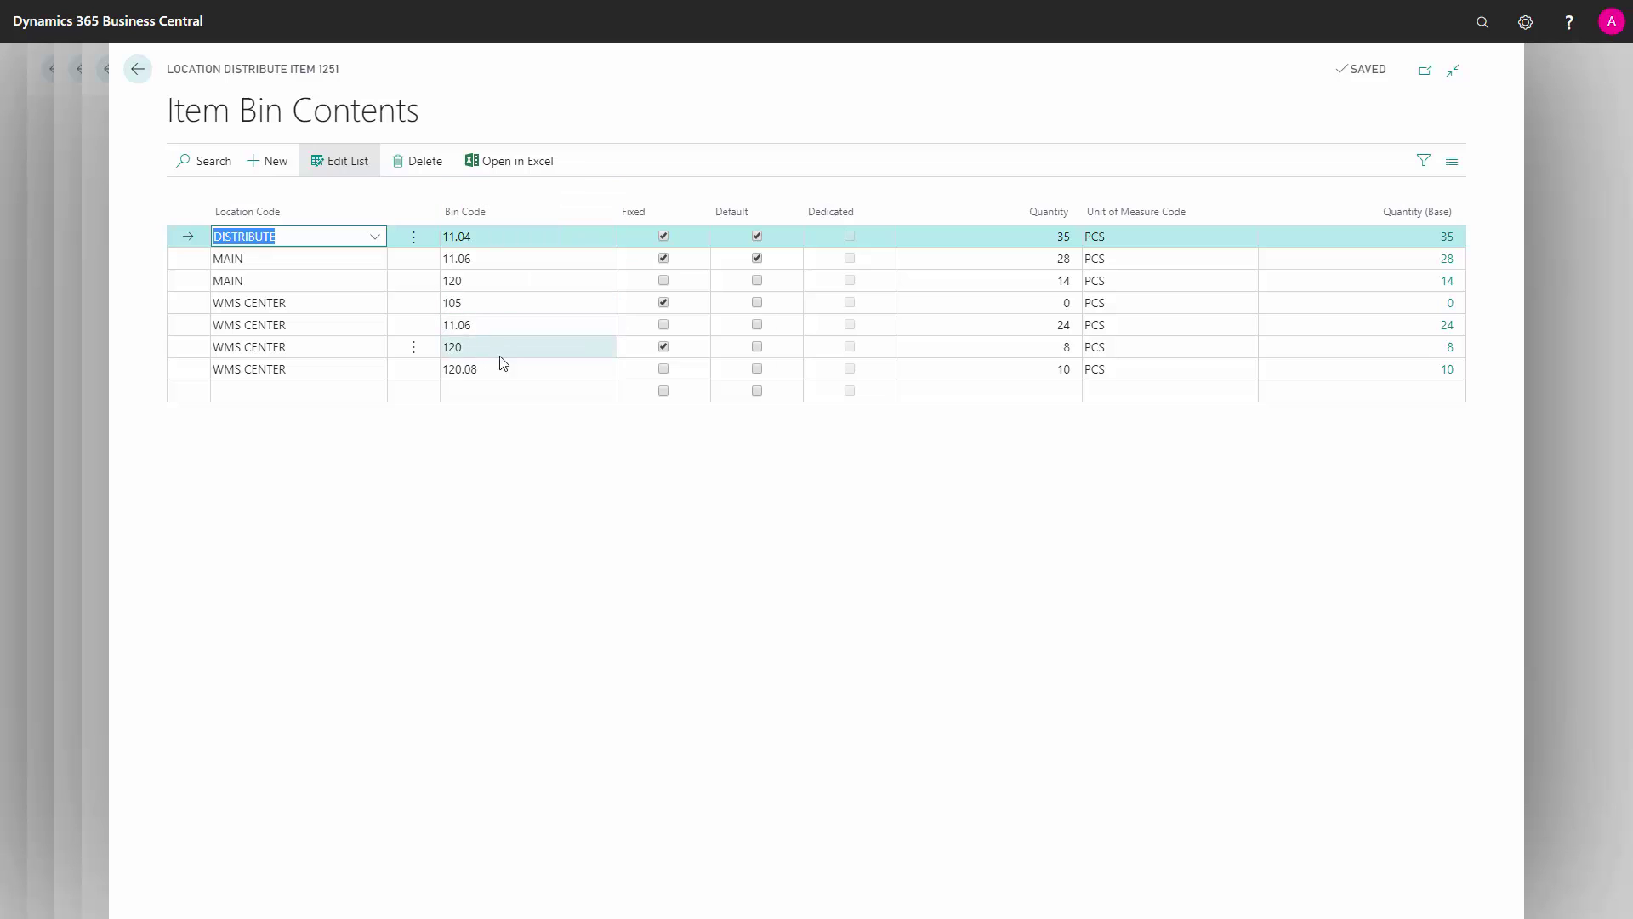
left_click(572, 333)
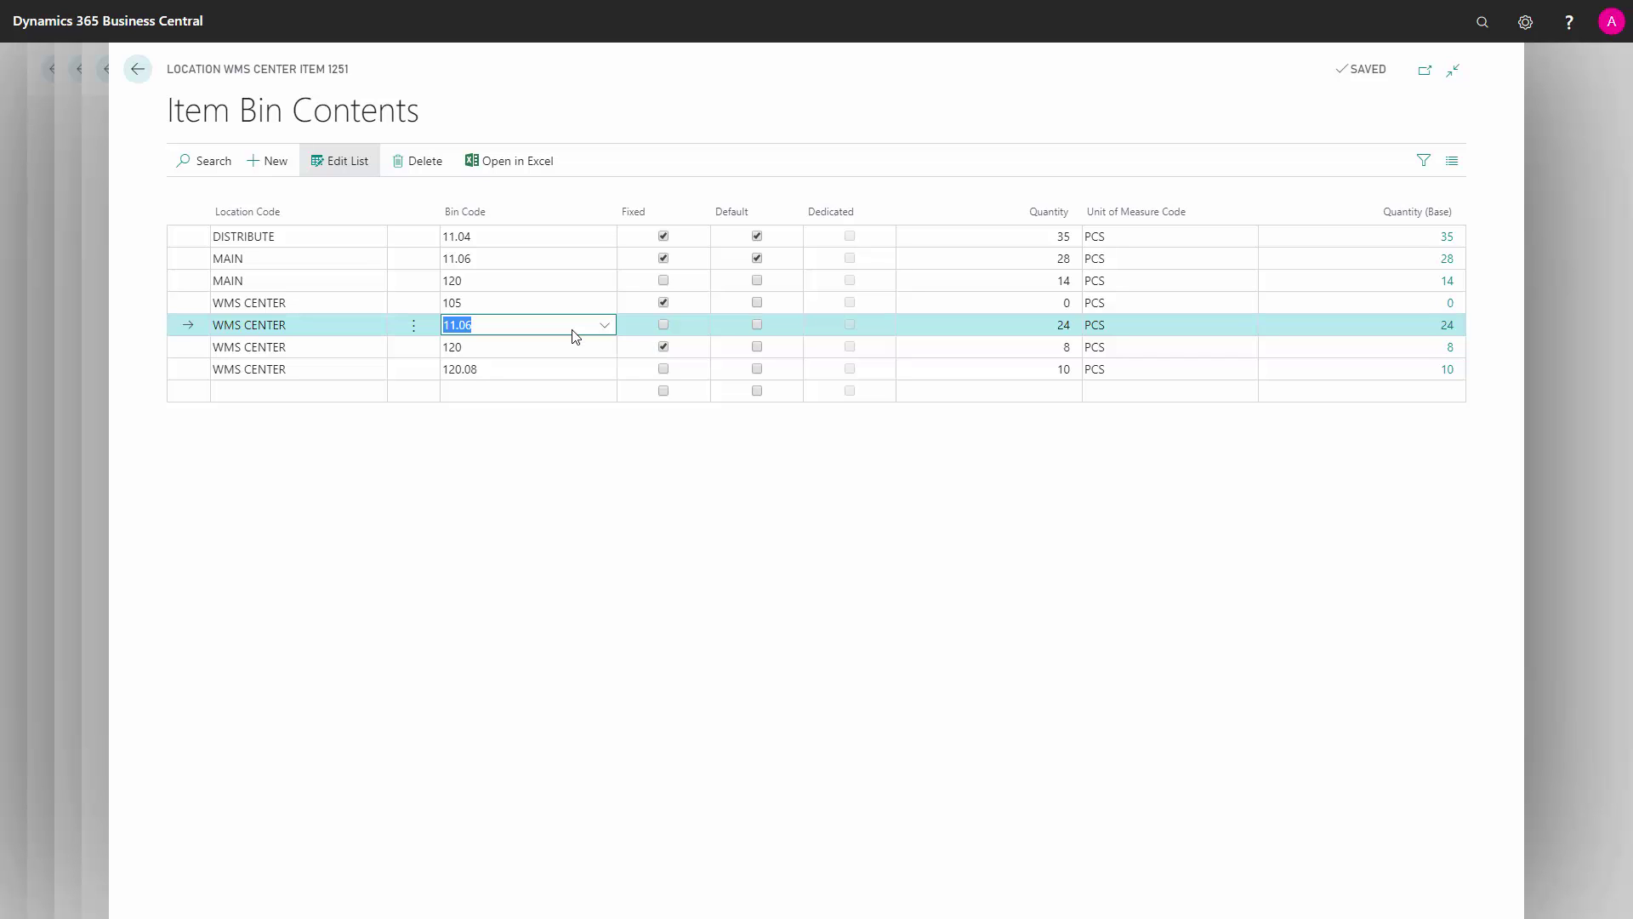
key("Down")
key("Down")
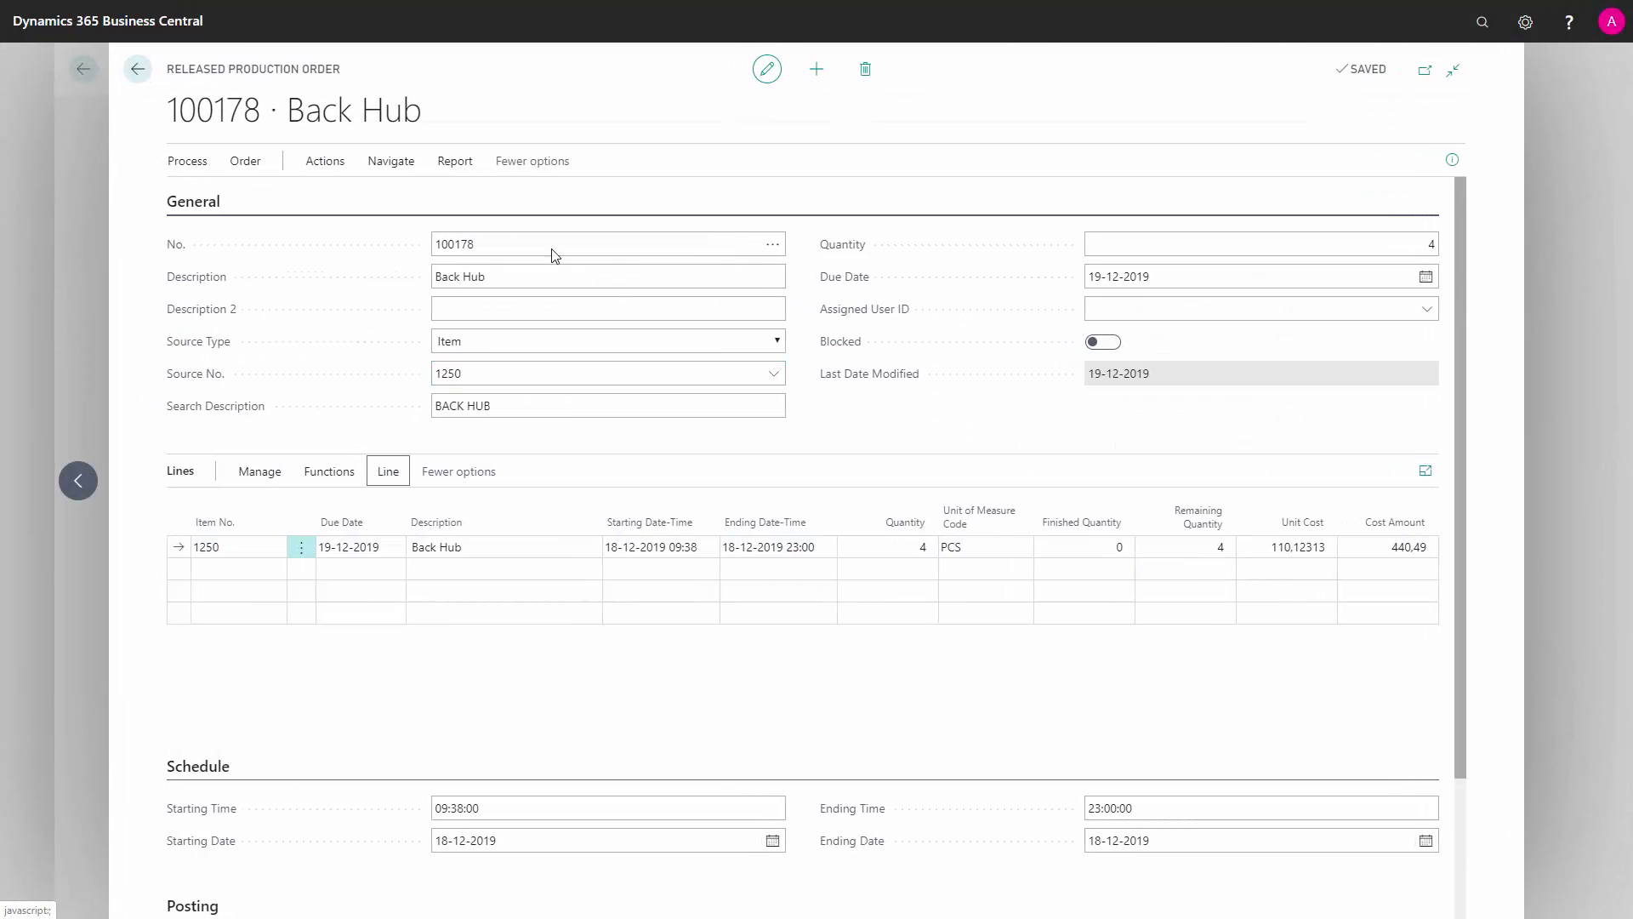
View the item ledger entries of the Back Hub released production order and return to the order.
left_click(391, 165)
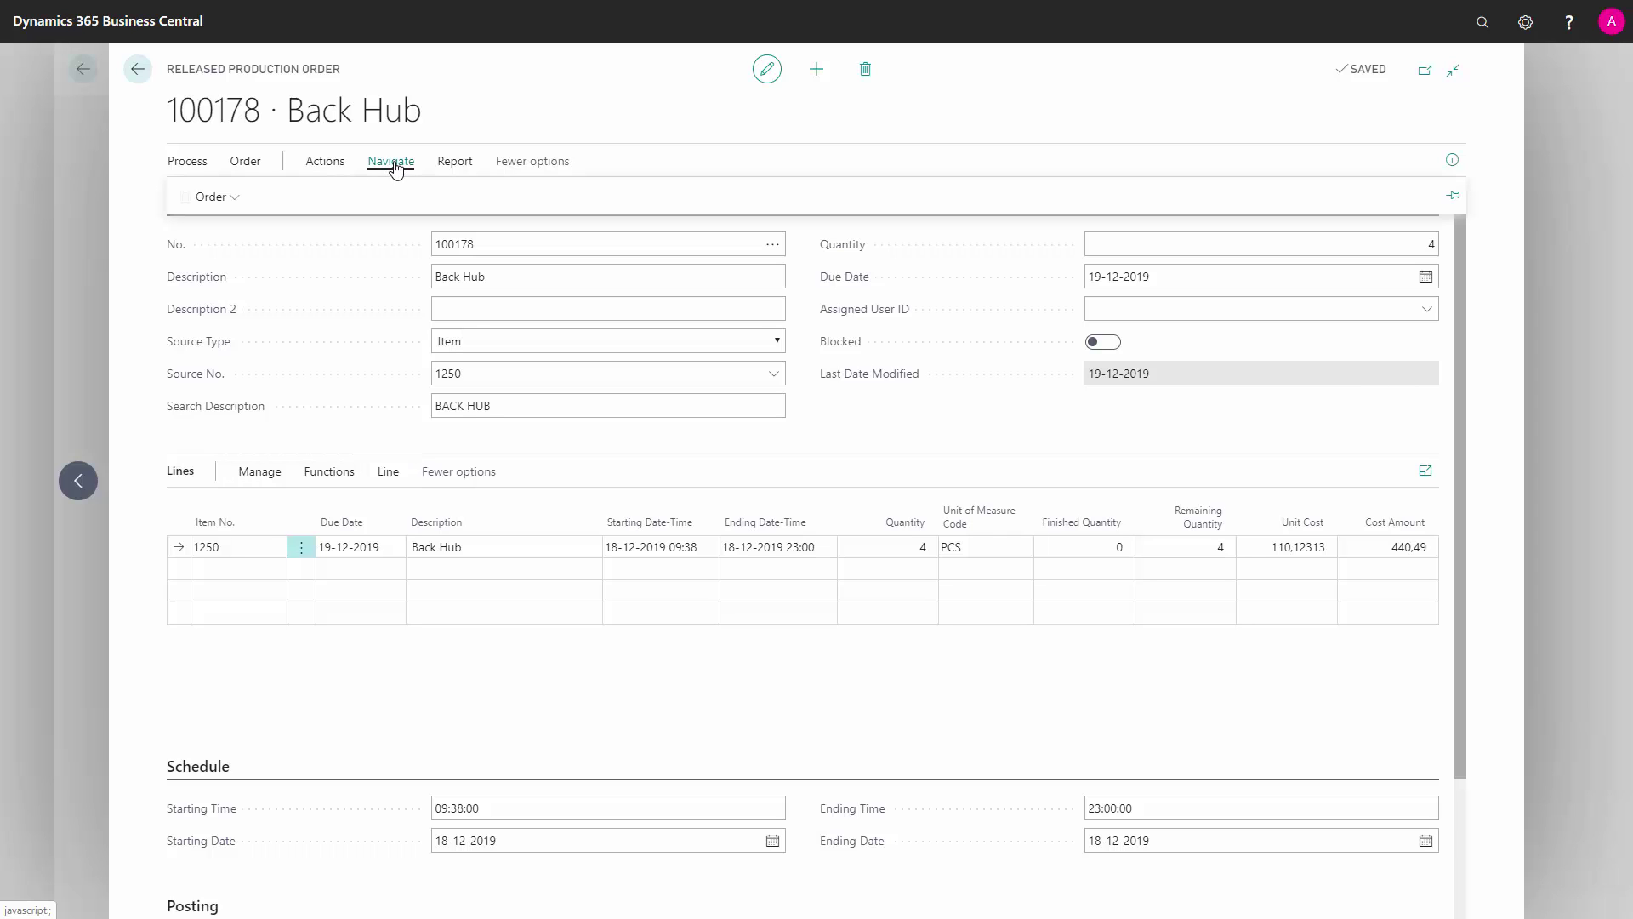
left_click(231, 203)
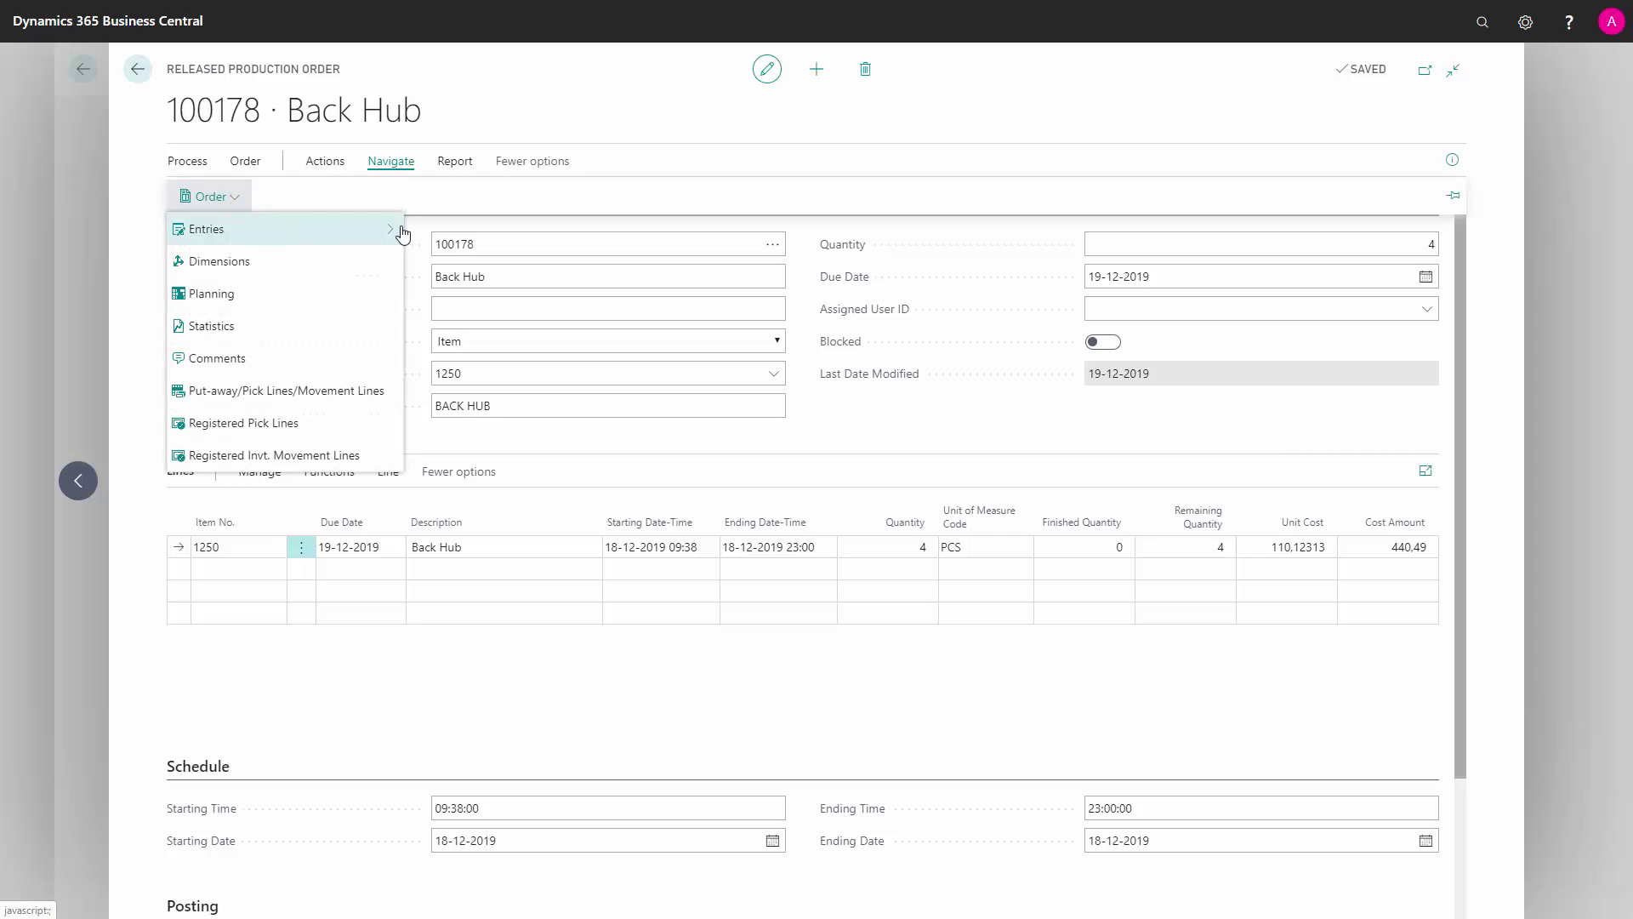
left_click(447, 231)
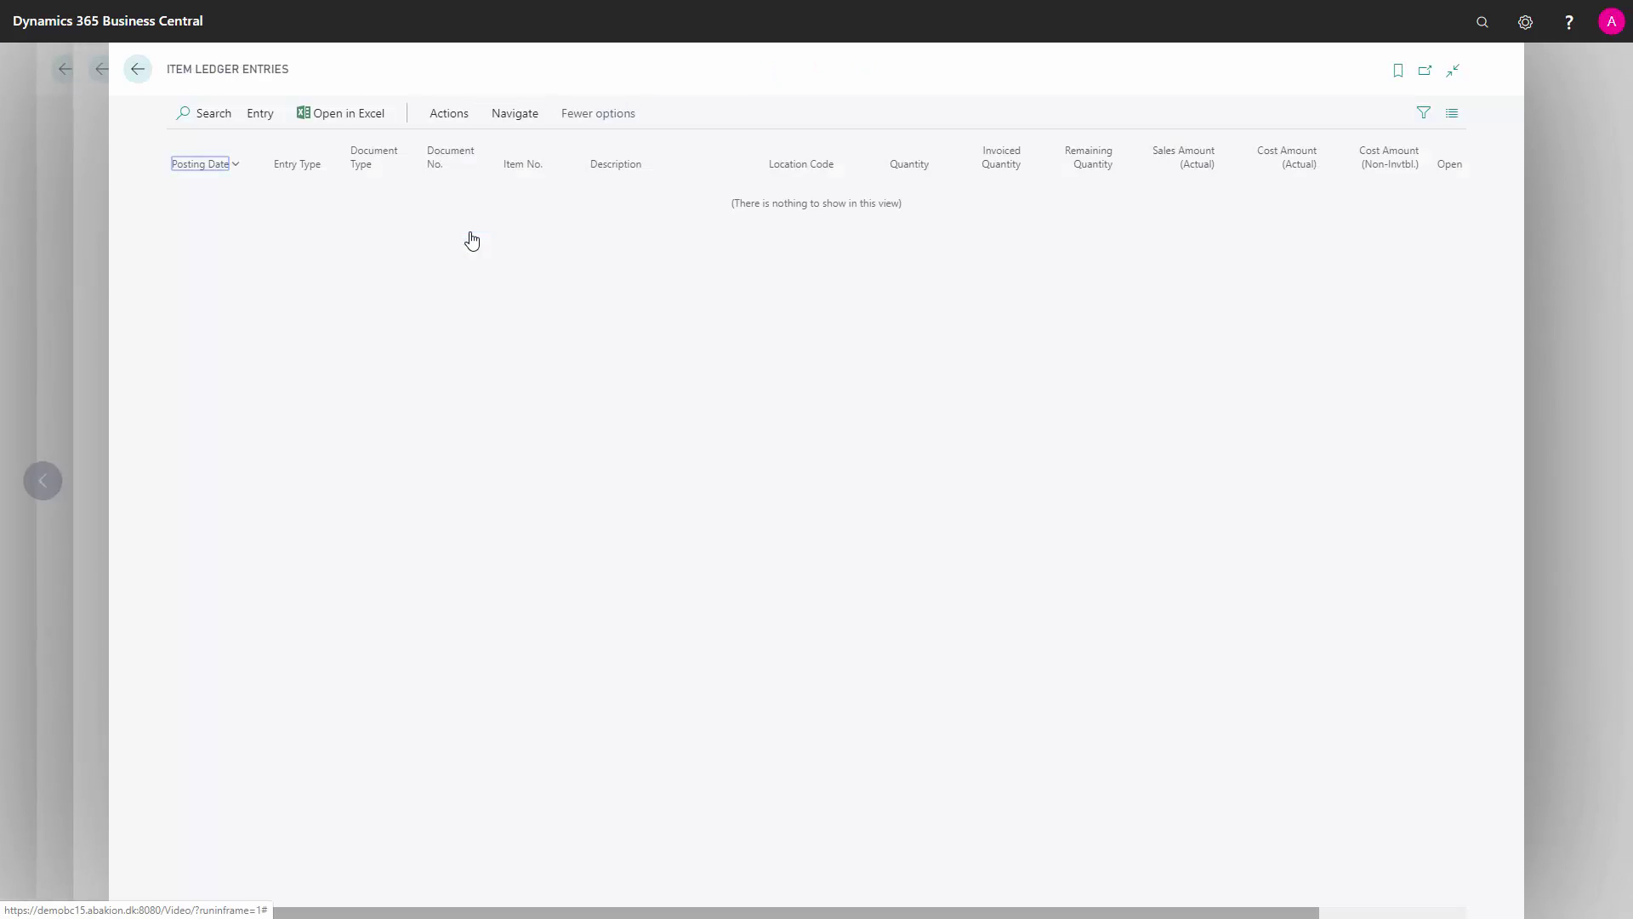
key("Escape")
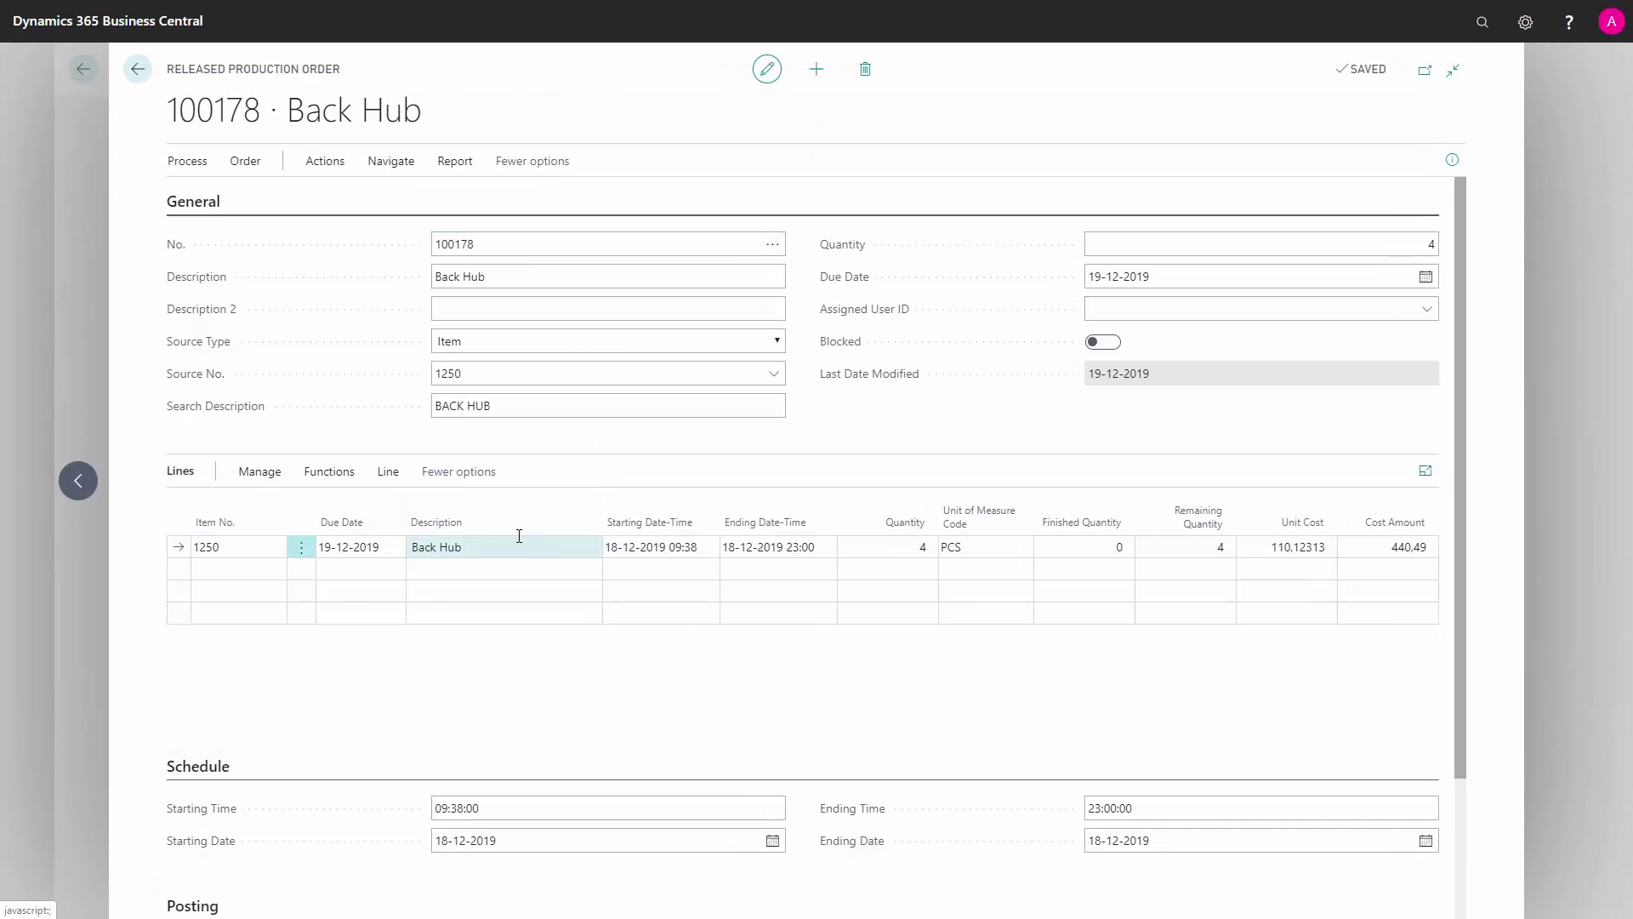
Review the components of the Back Hub production order line, including their bin codes, and return to the order.
left_click(388, 472)
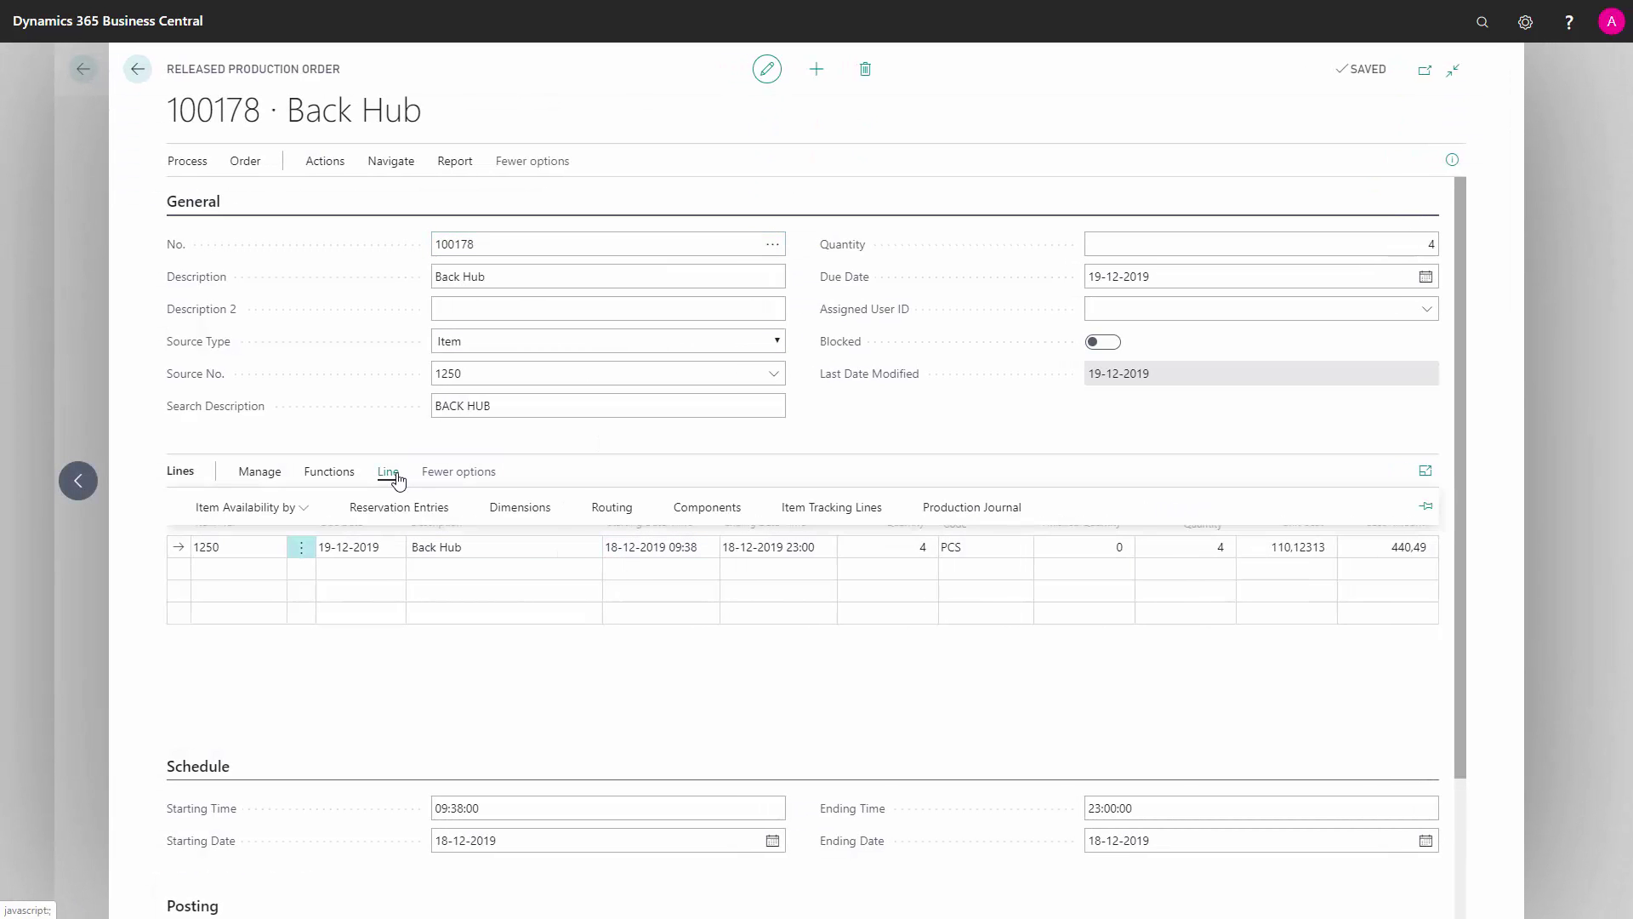
left_click(696, 510)
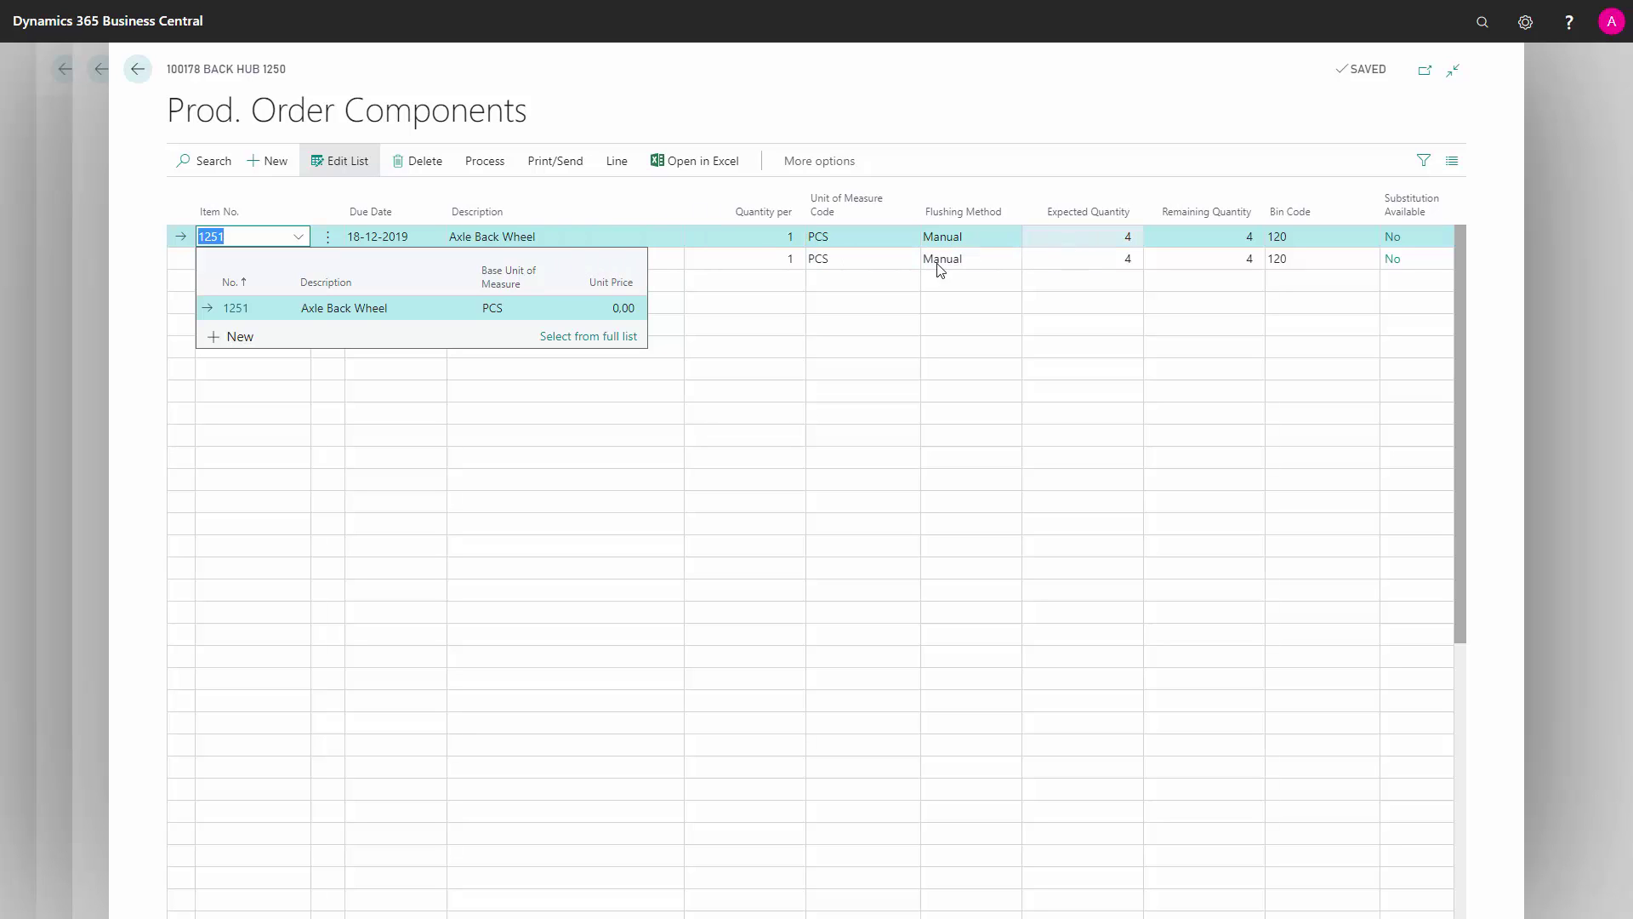
key("Escape")
left_click(138, 71)
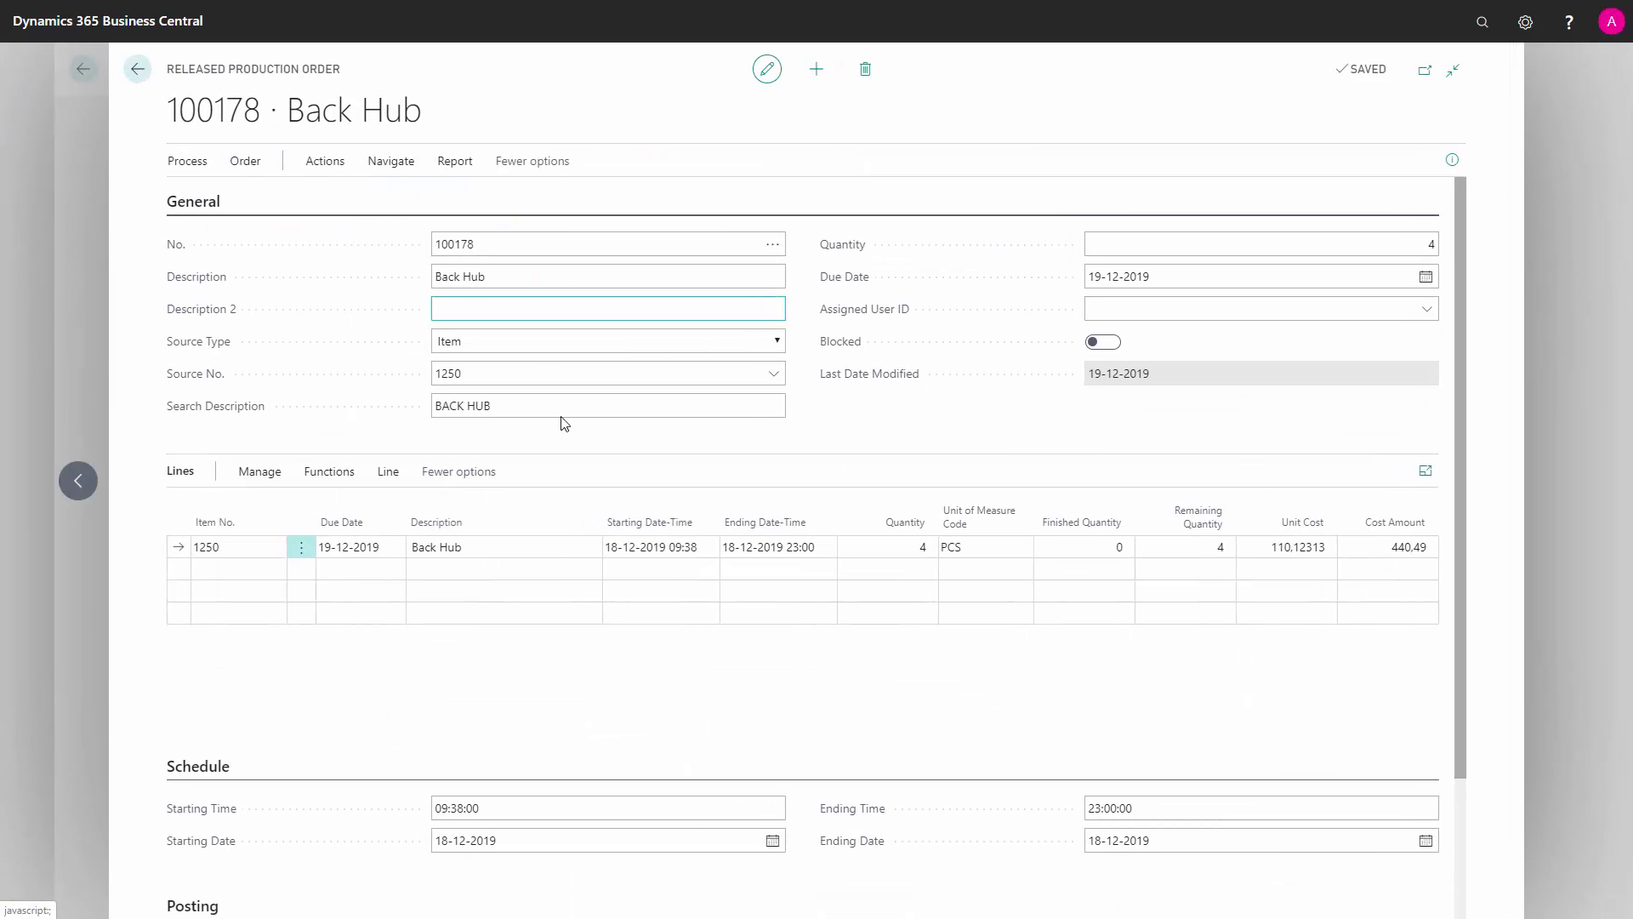
Create a warehouse pick from the released production order, keeping the suggested document options.
left_click(325, 161)
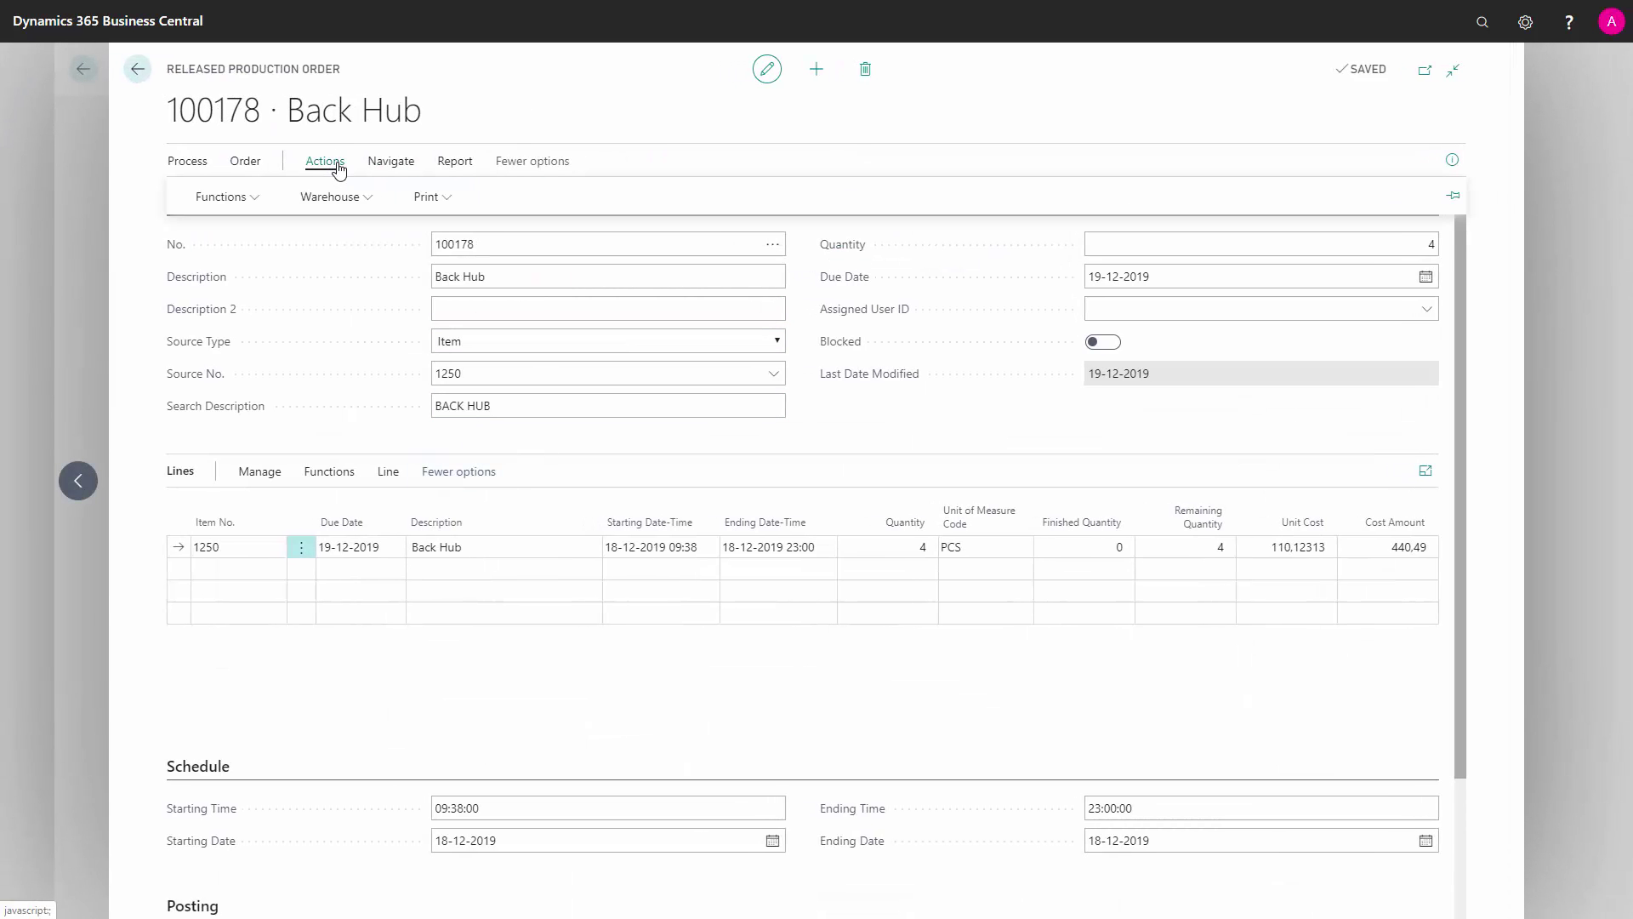
left_click(329, 197)
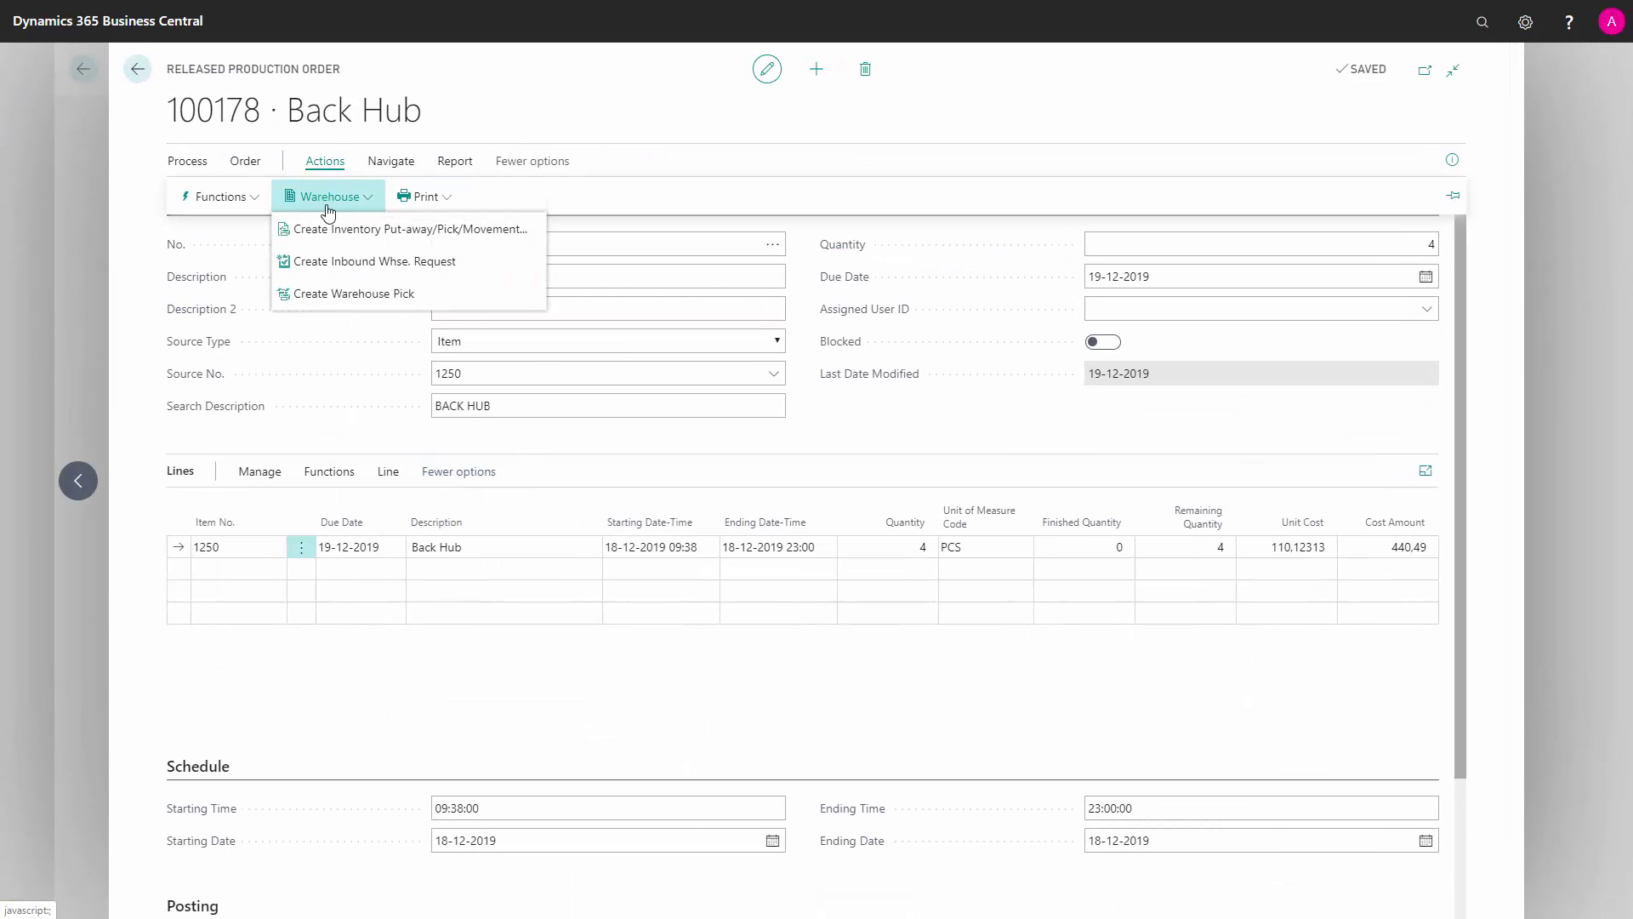
left_click(357, 301)
left_click(907, 360)
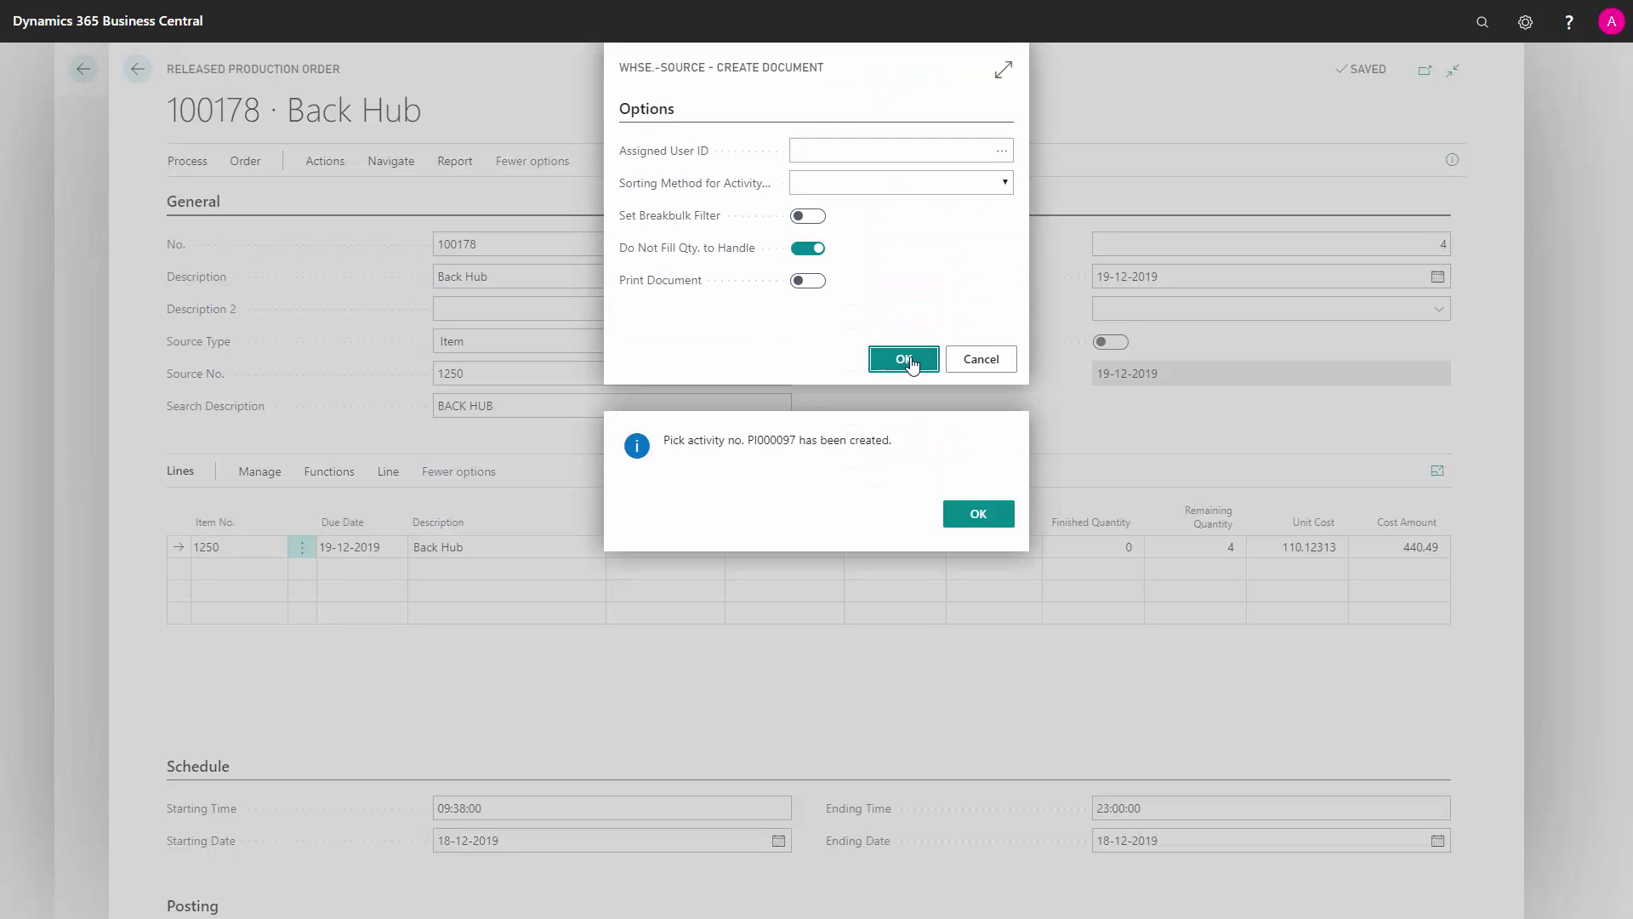
left_click(978, 514)
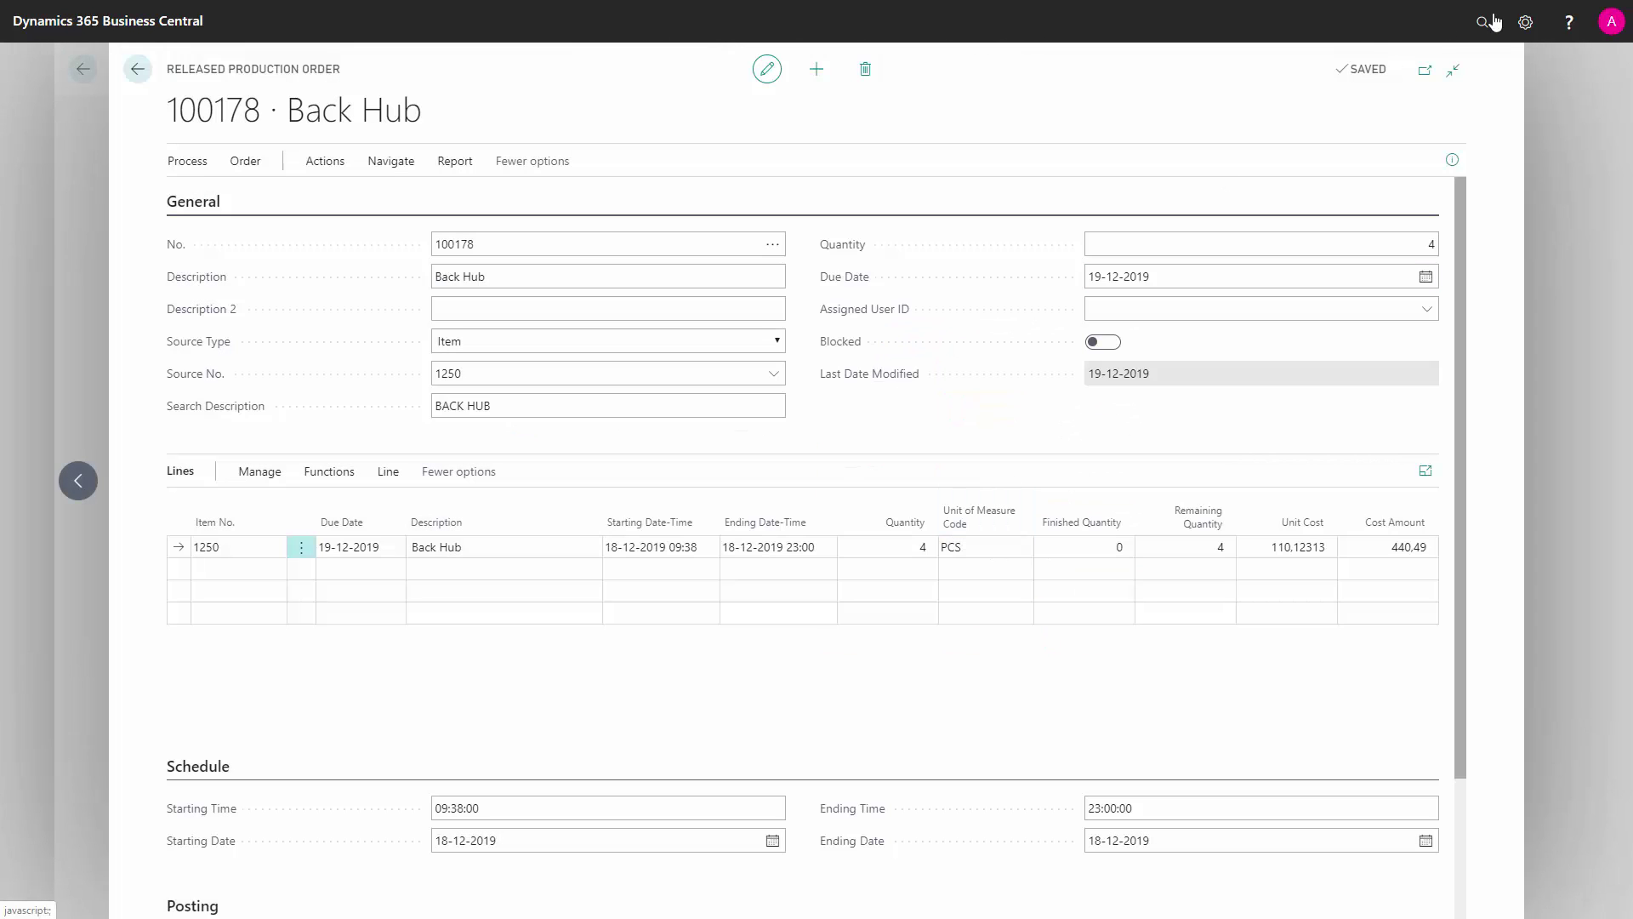
Find the Warehouse Picks list and open the newly created WMS CENTER pick for the production order.
left_click(1489, 24)
type("wa")
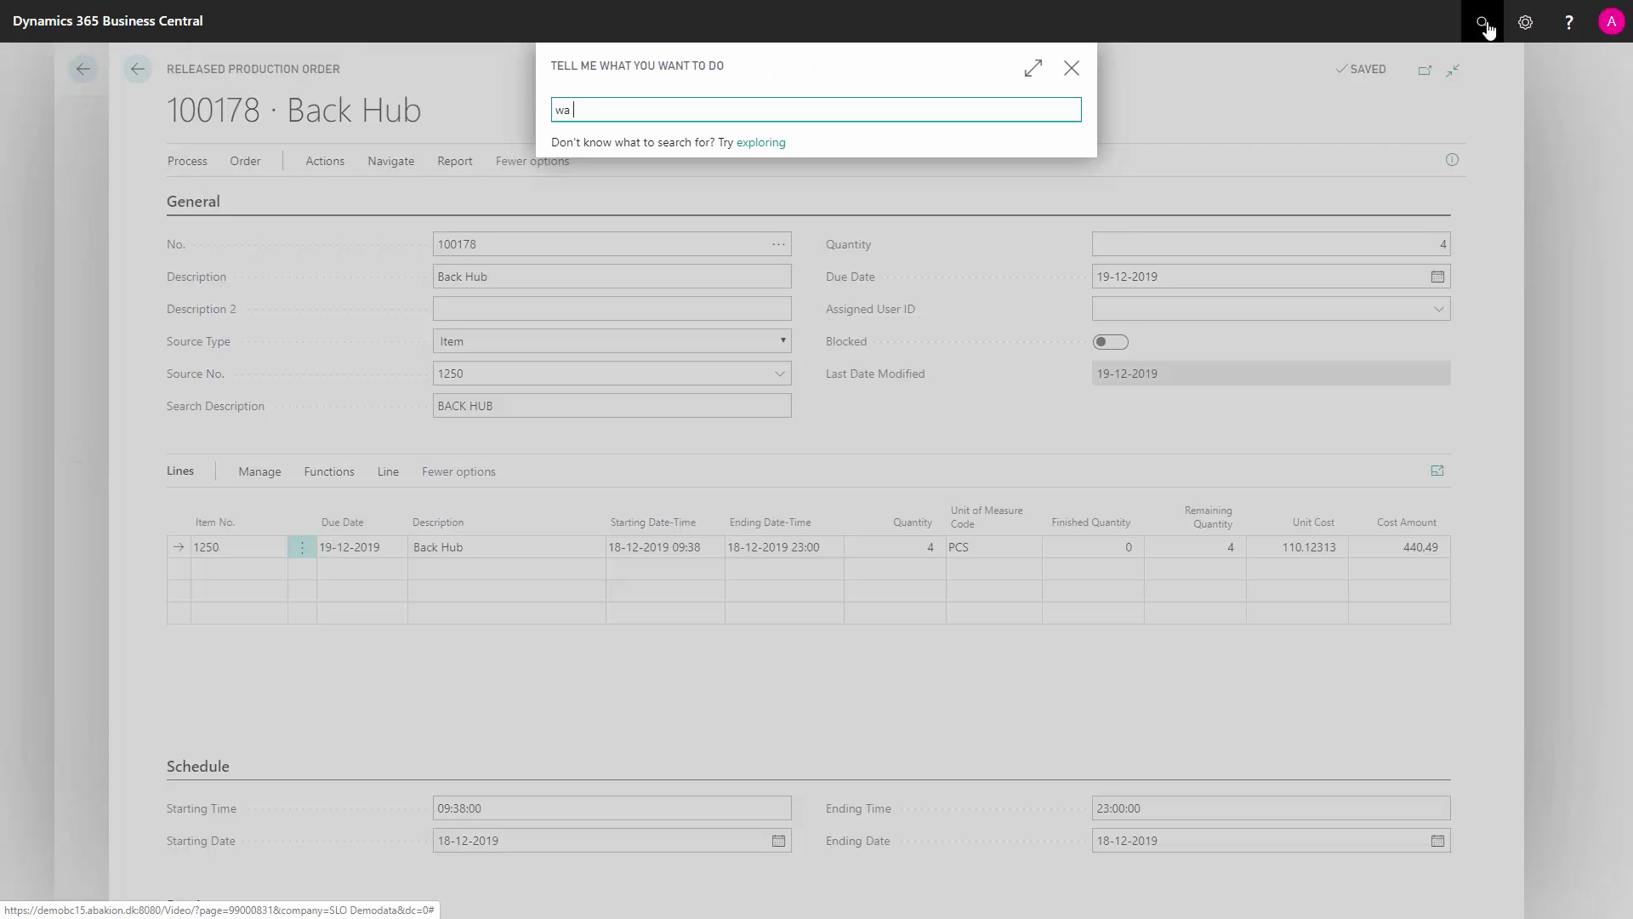
type(" pic")
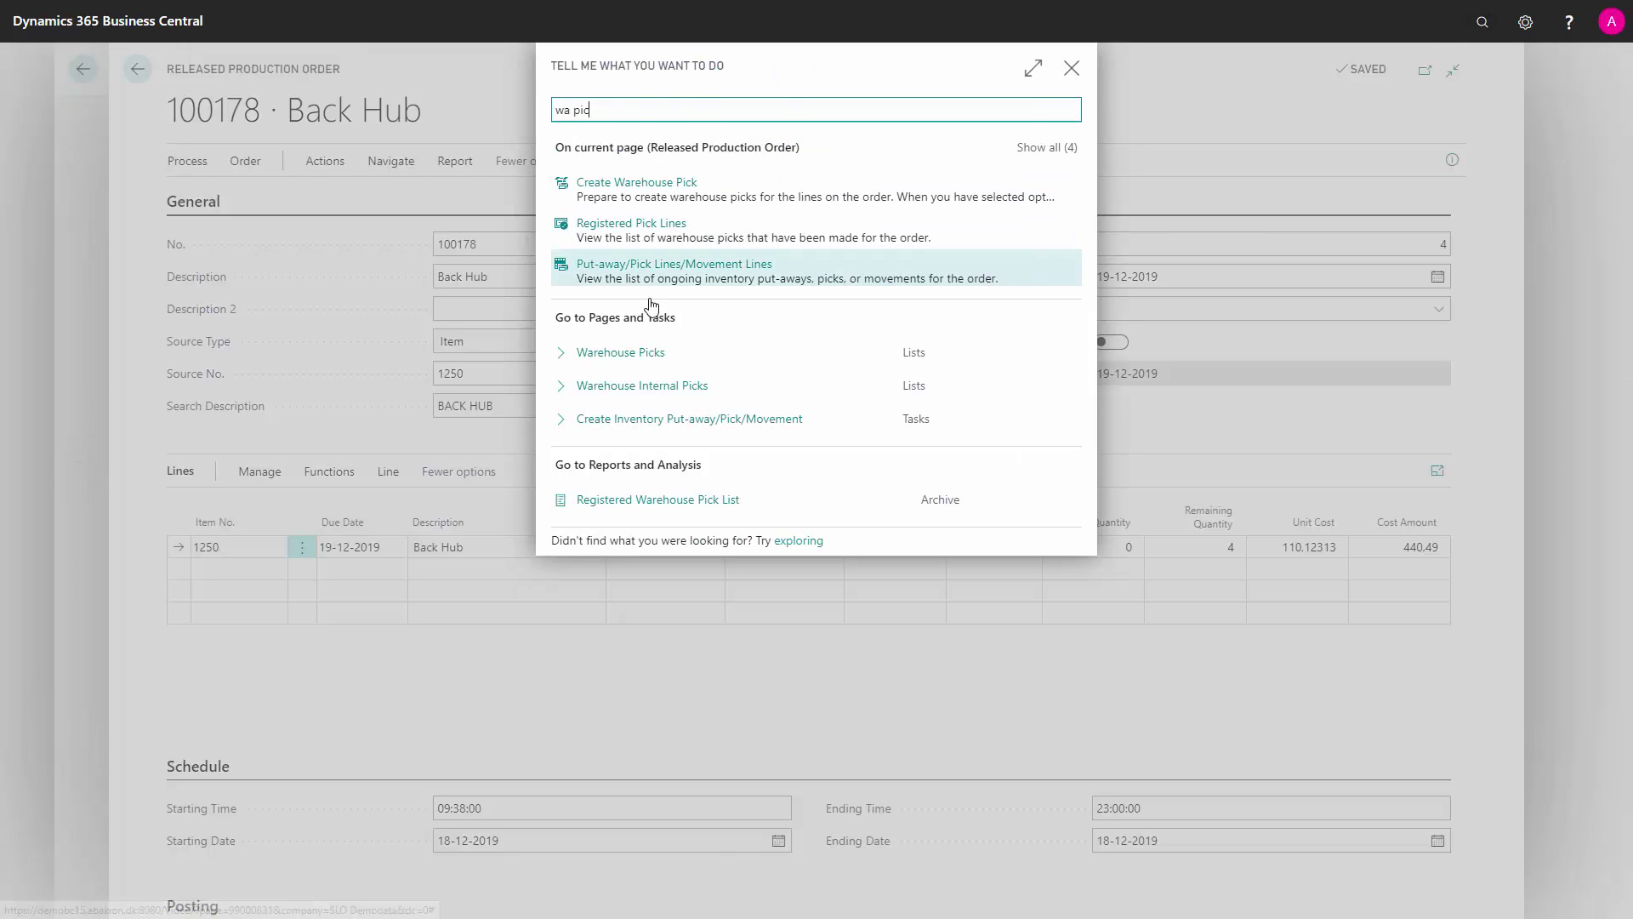
left_click(620, 355)
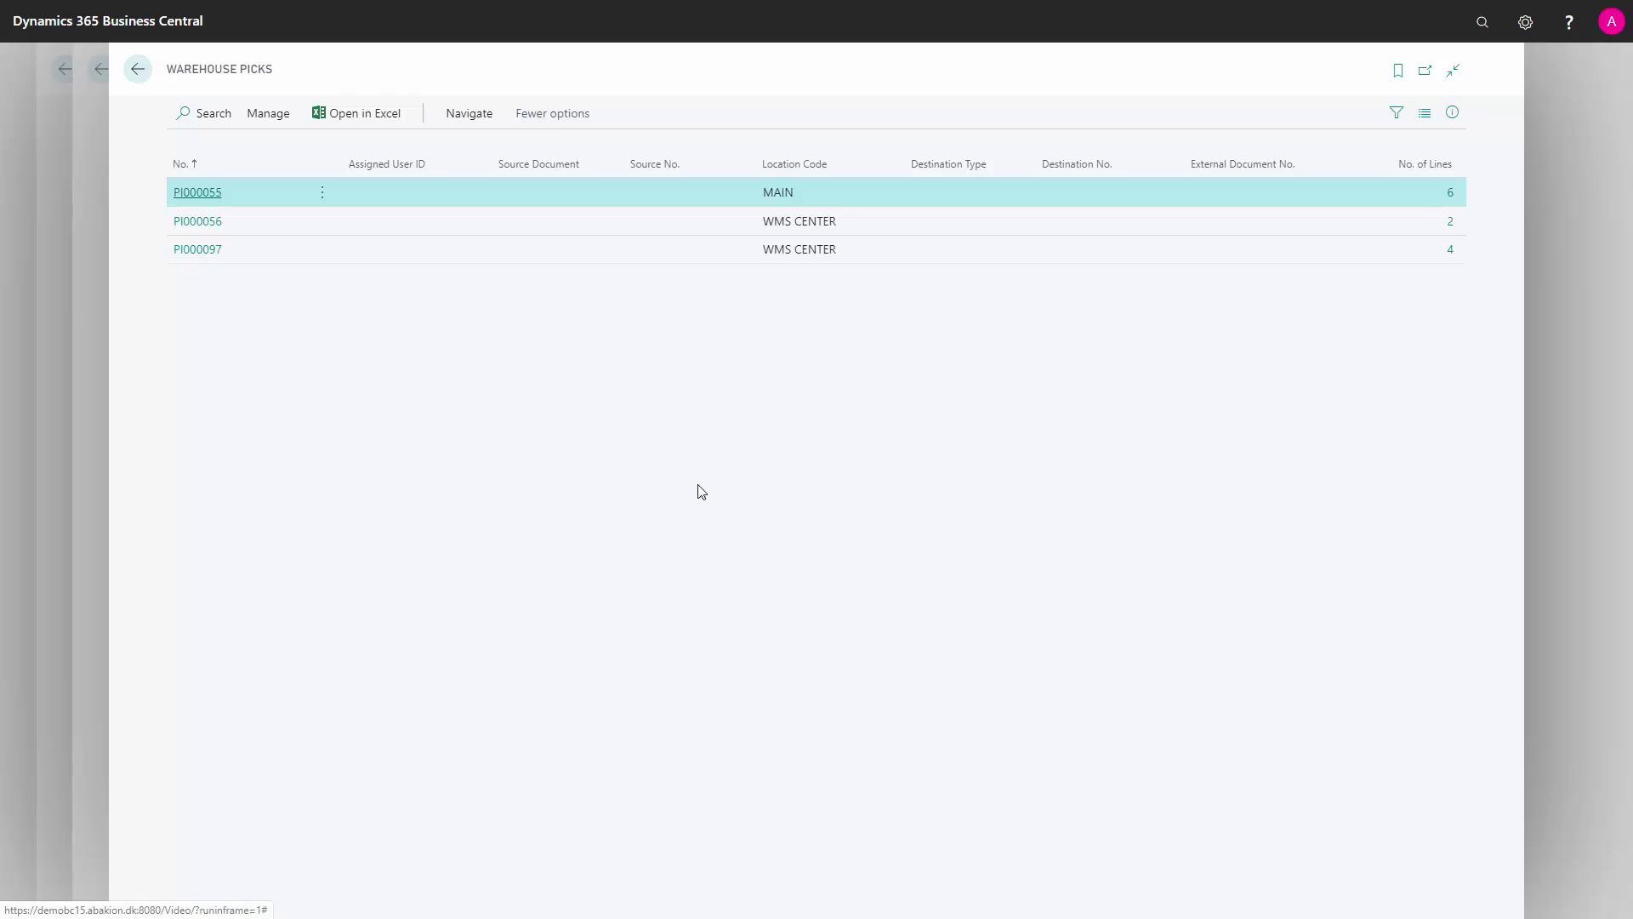
left_click(201, 249)
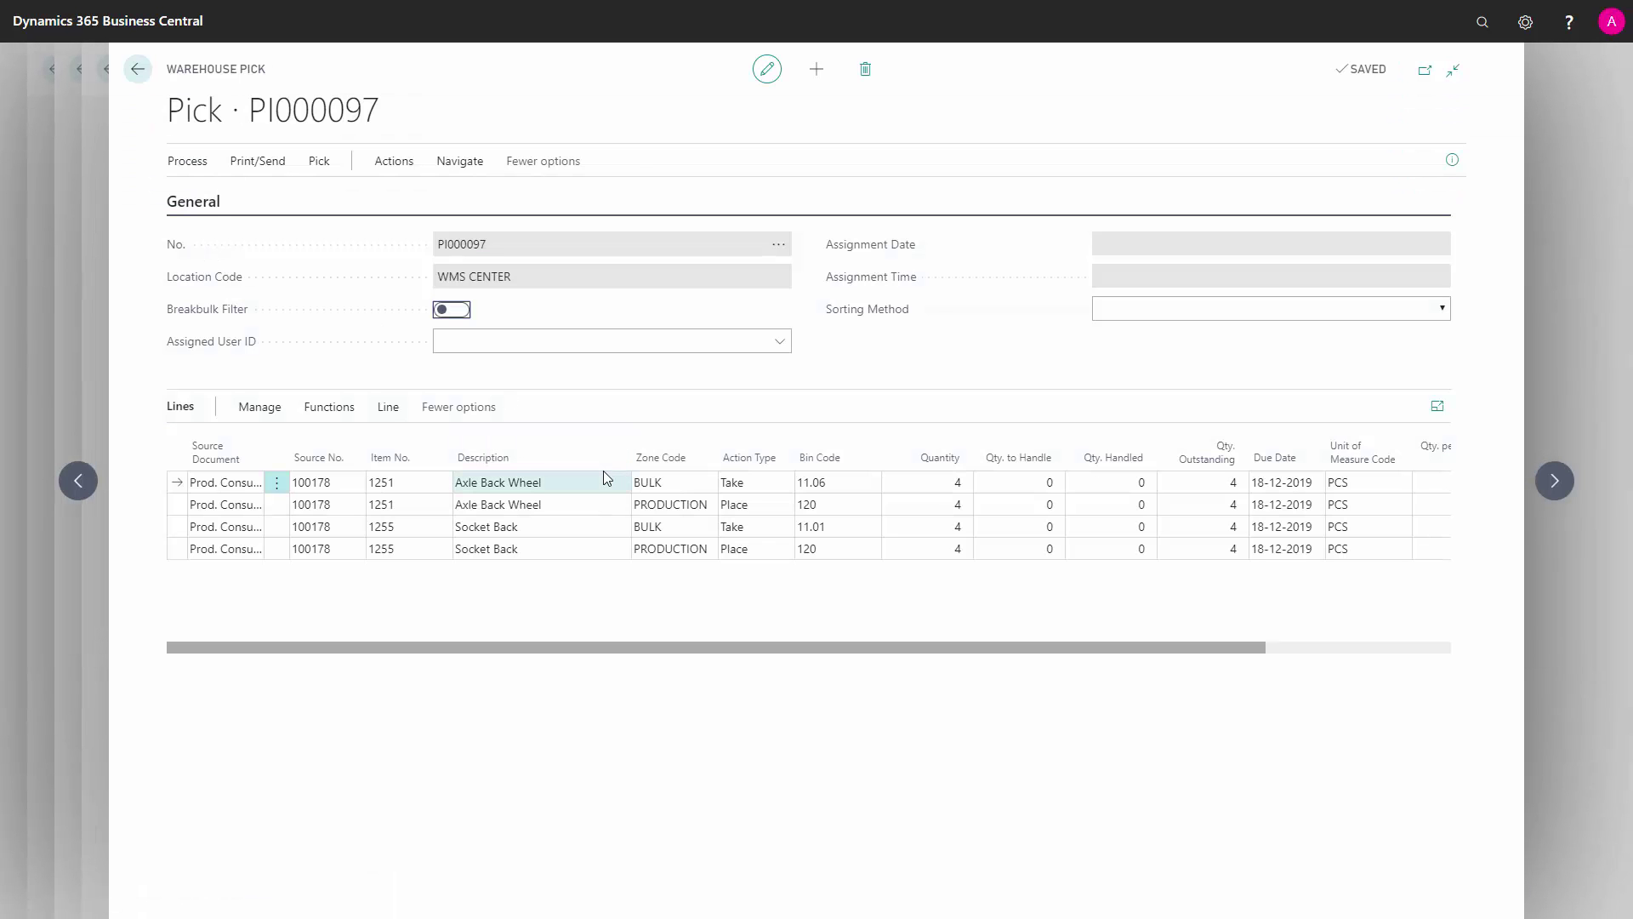
Look up the bins offered for the Axle Back Wheel Take line in the BULK zone, without changing the bin.
left_click(835, 488)
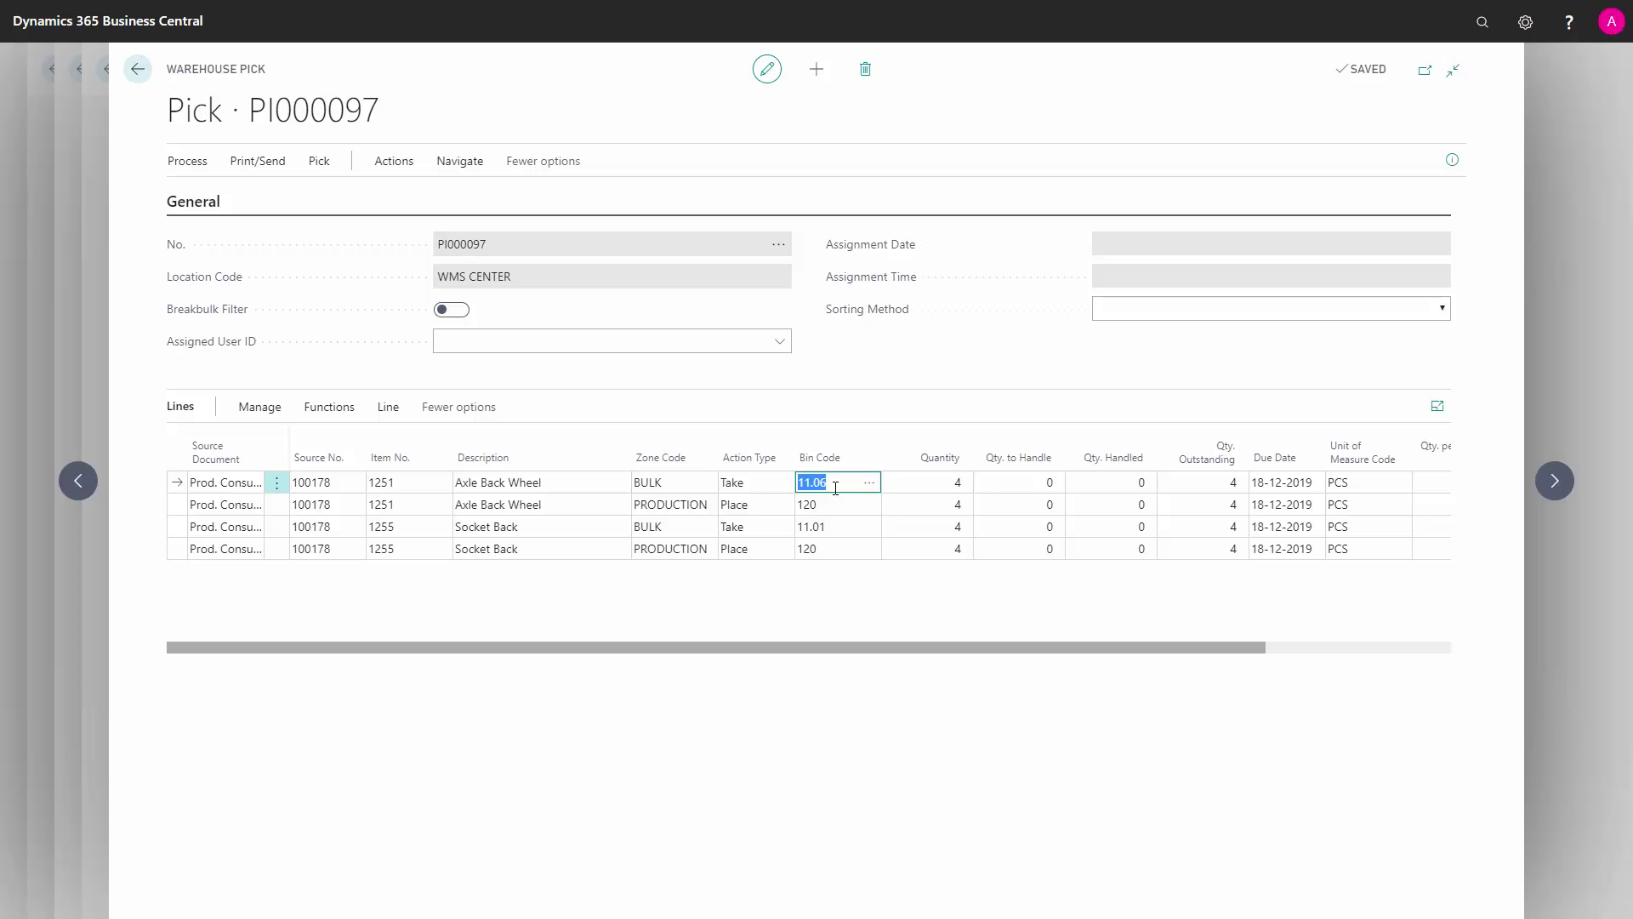
left_click(867, 488)
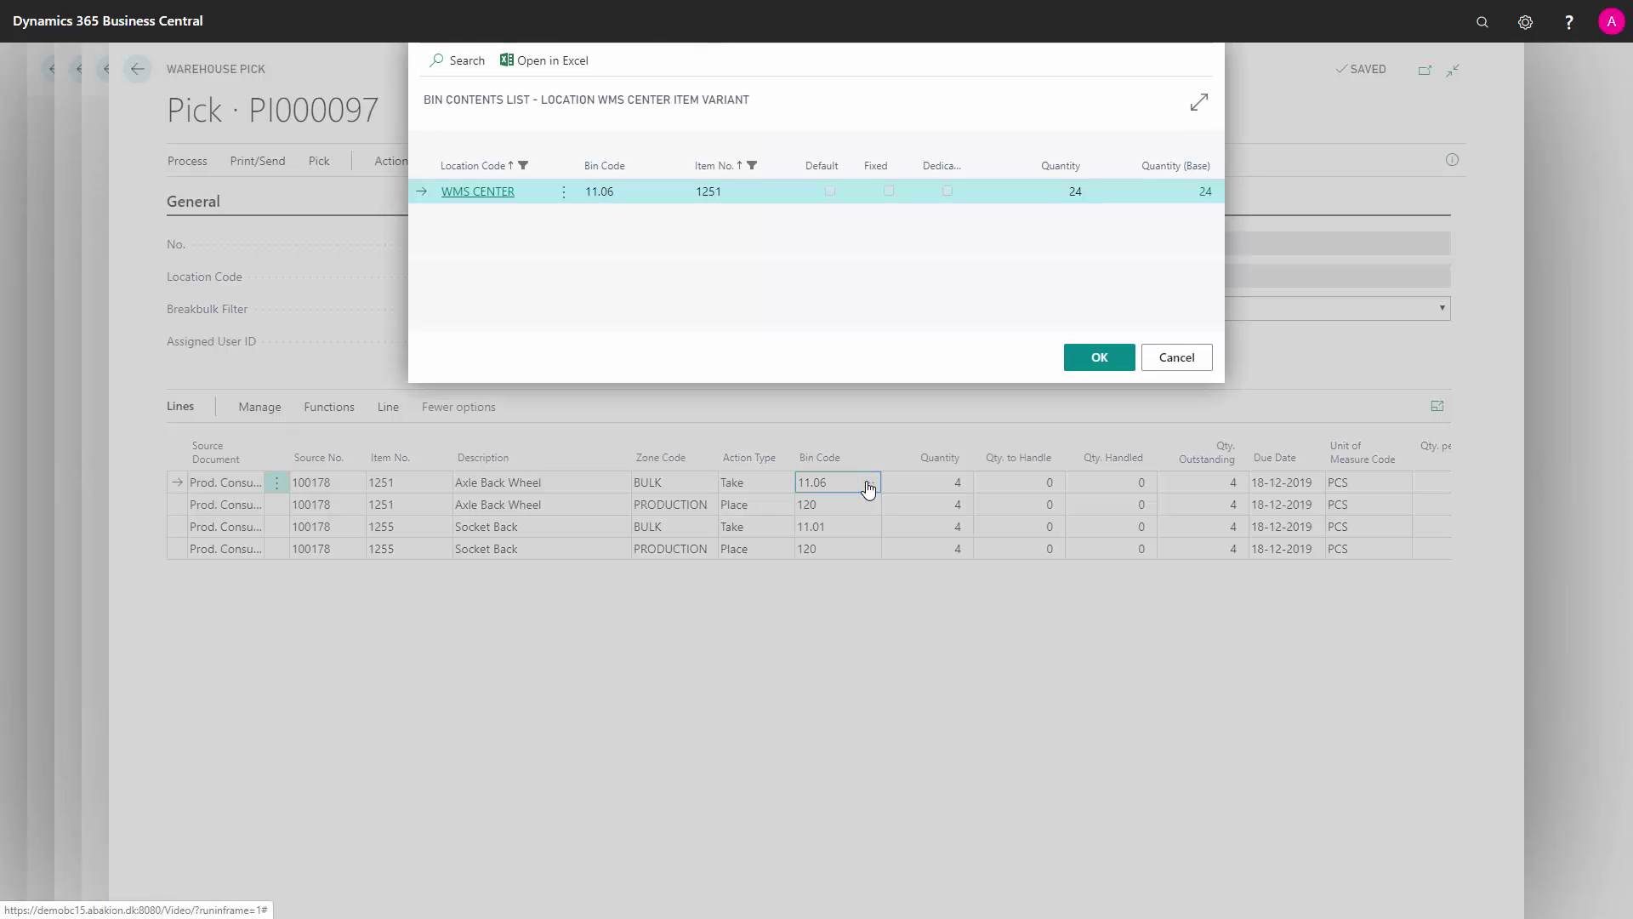
left_click(1178, 357)
On the Axle Back Wheel Take line, clear the BULK zone code and choose bin 120.08 as the bin code.
left_click(677, 482)
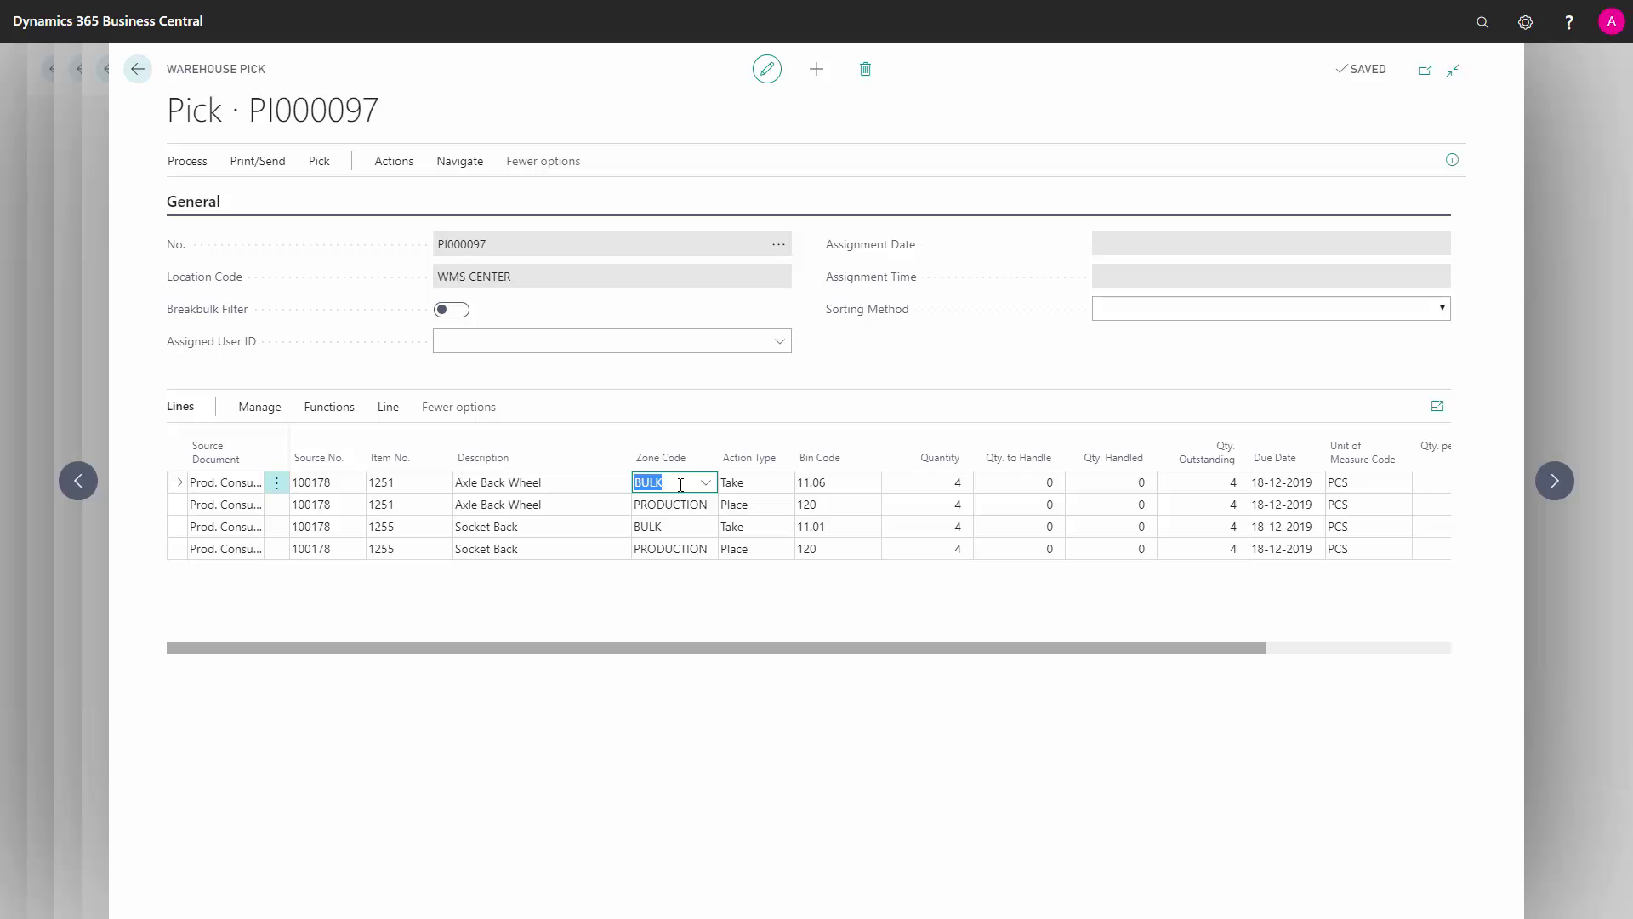
key("BackSpace")
key("Tab")
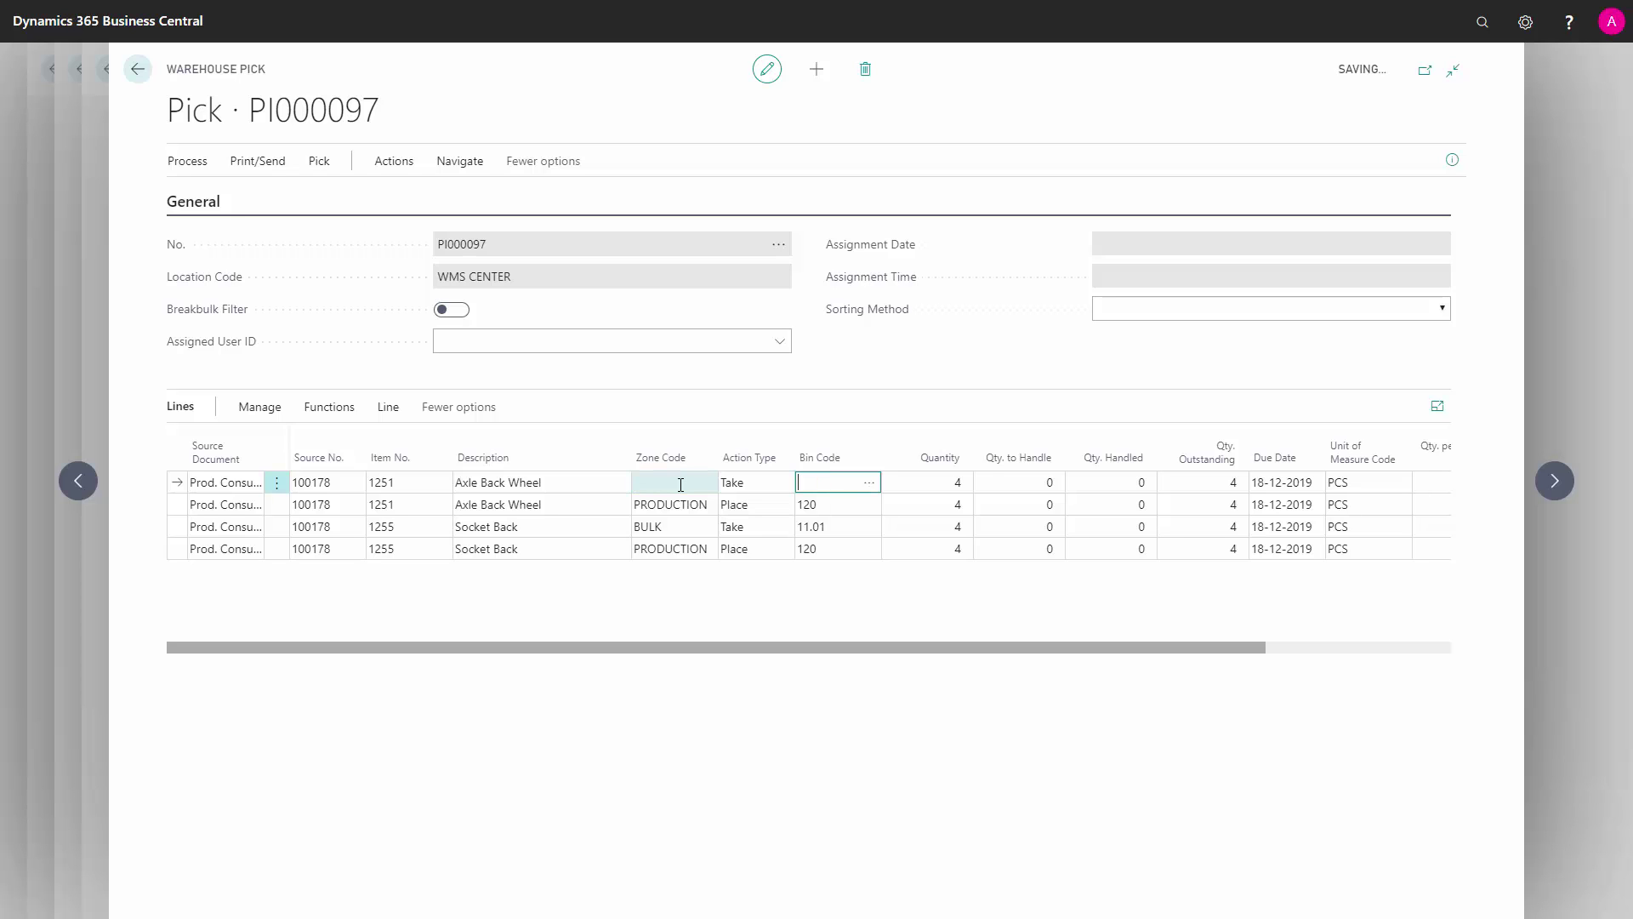
left_click(870, 483)
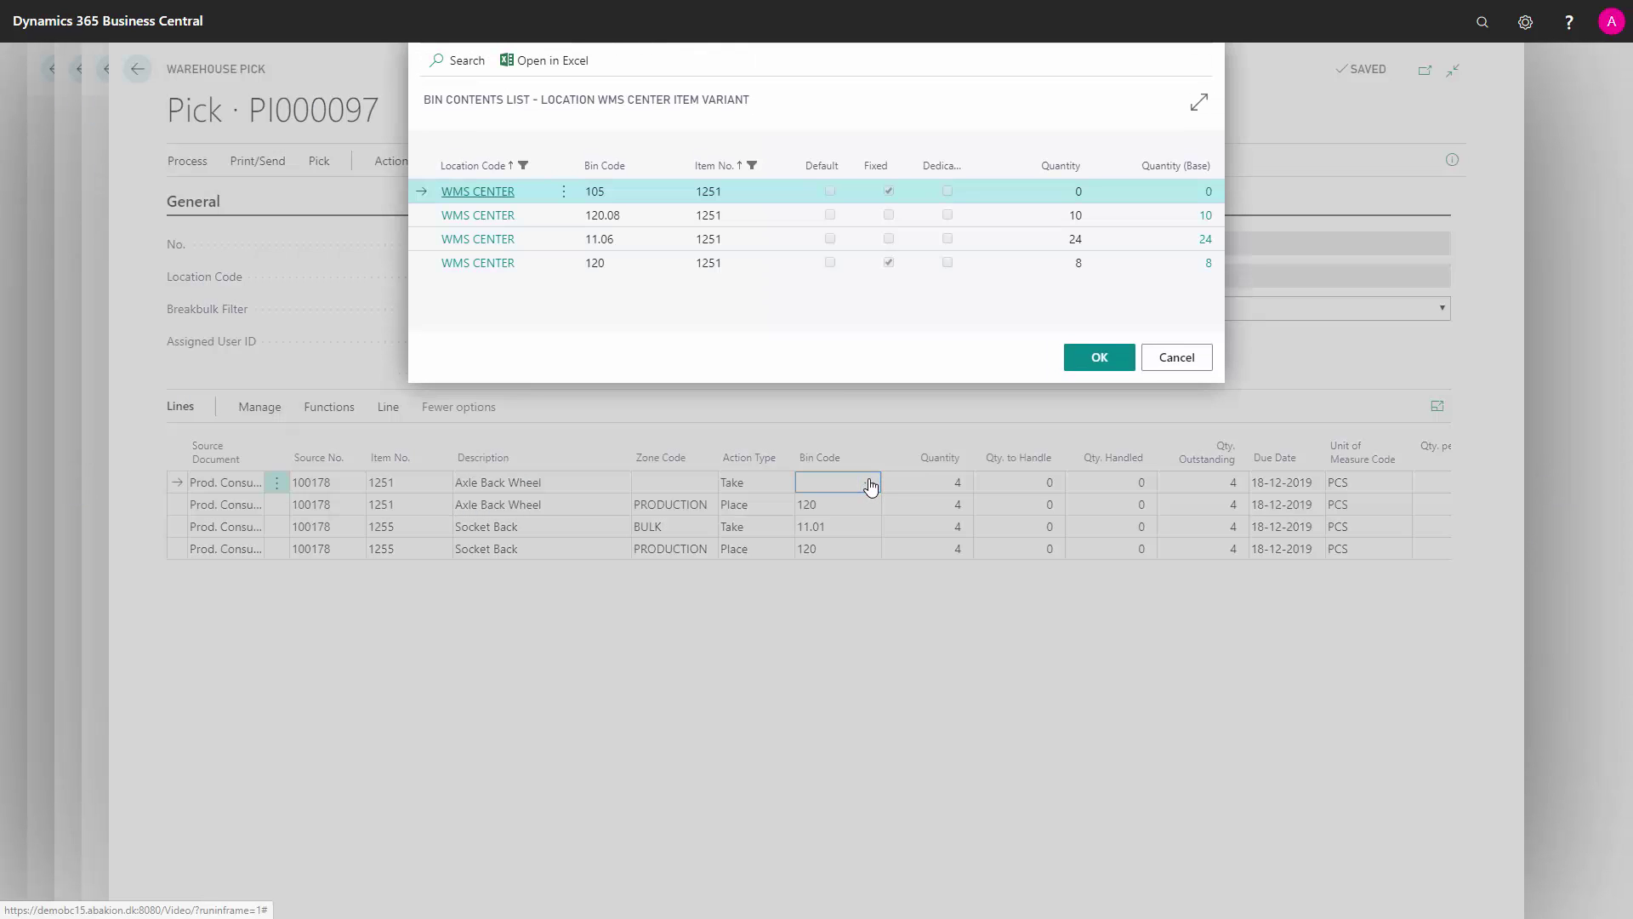
left_click(583, 216)
left_click(1094, 356)
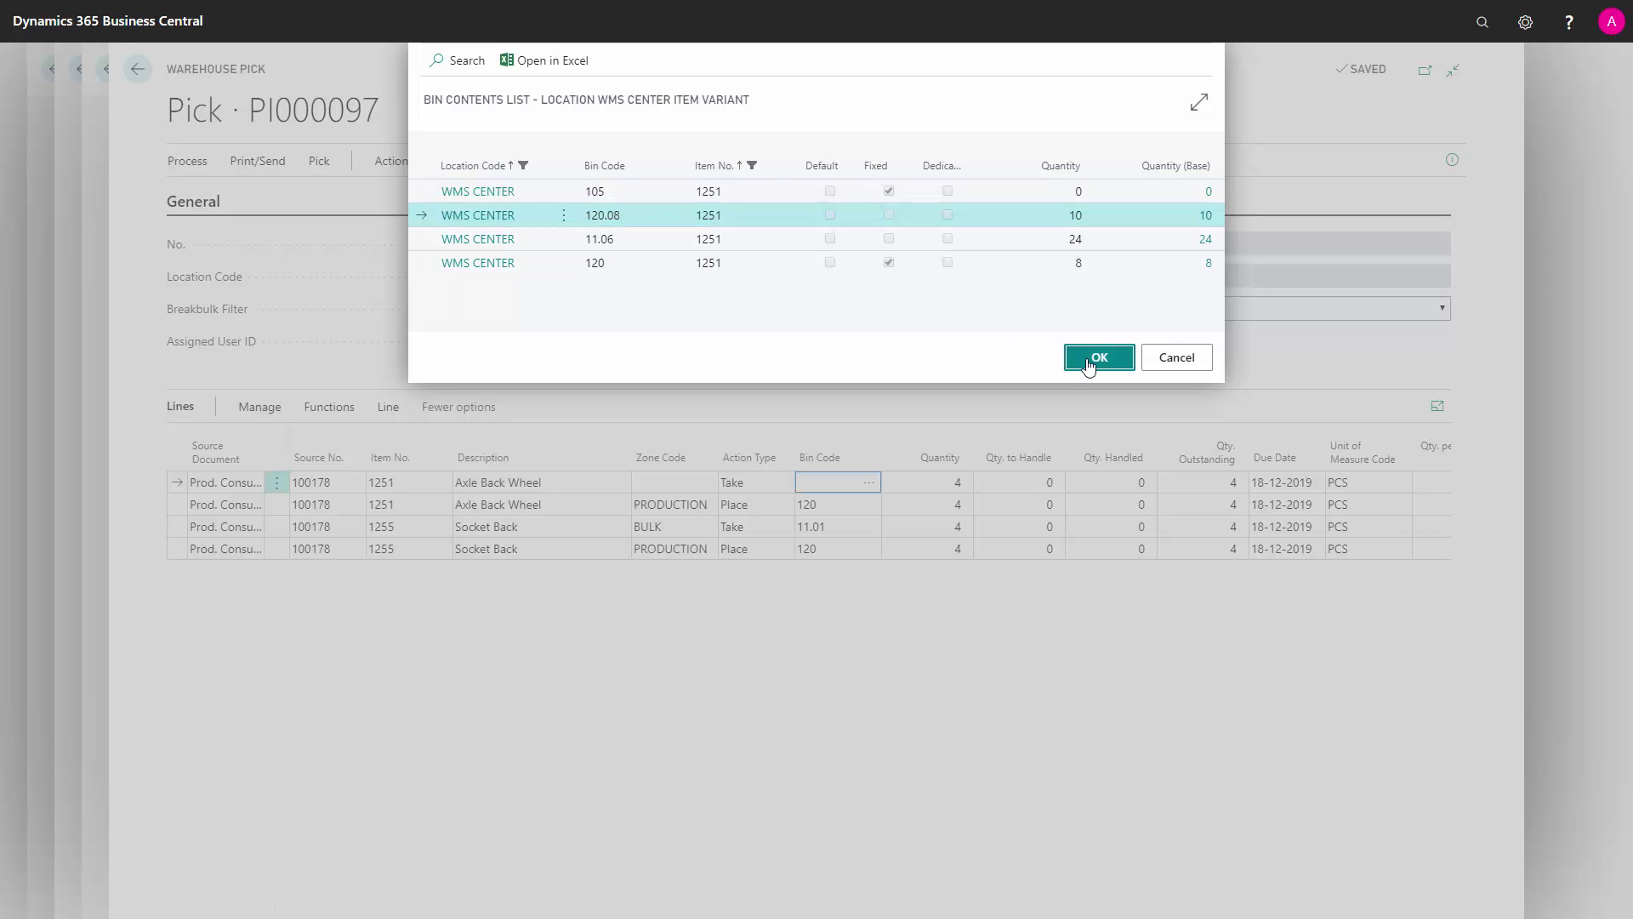
Check the bin codes on the Place and Socket Back lines and the zone code on the Axle Back Wheel Take line.
left_click(944, 507)
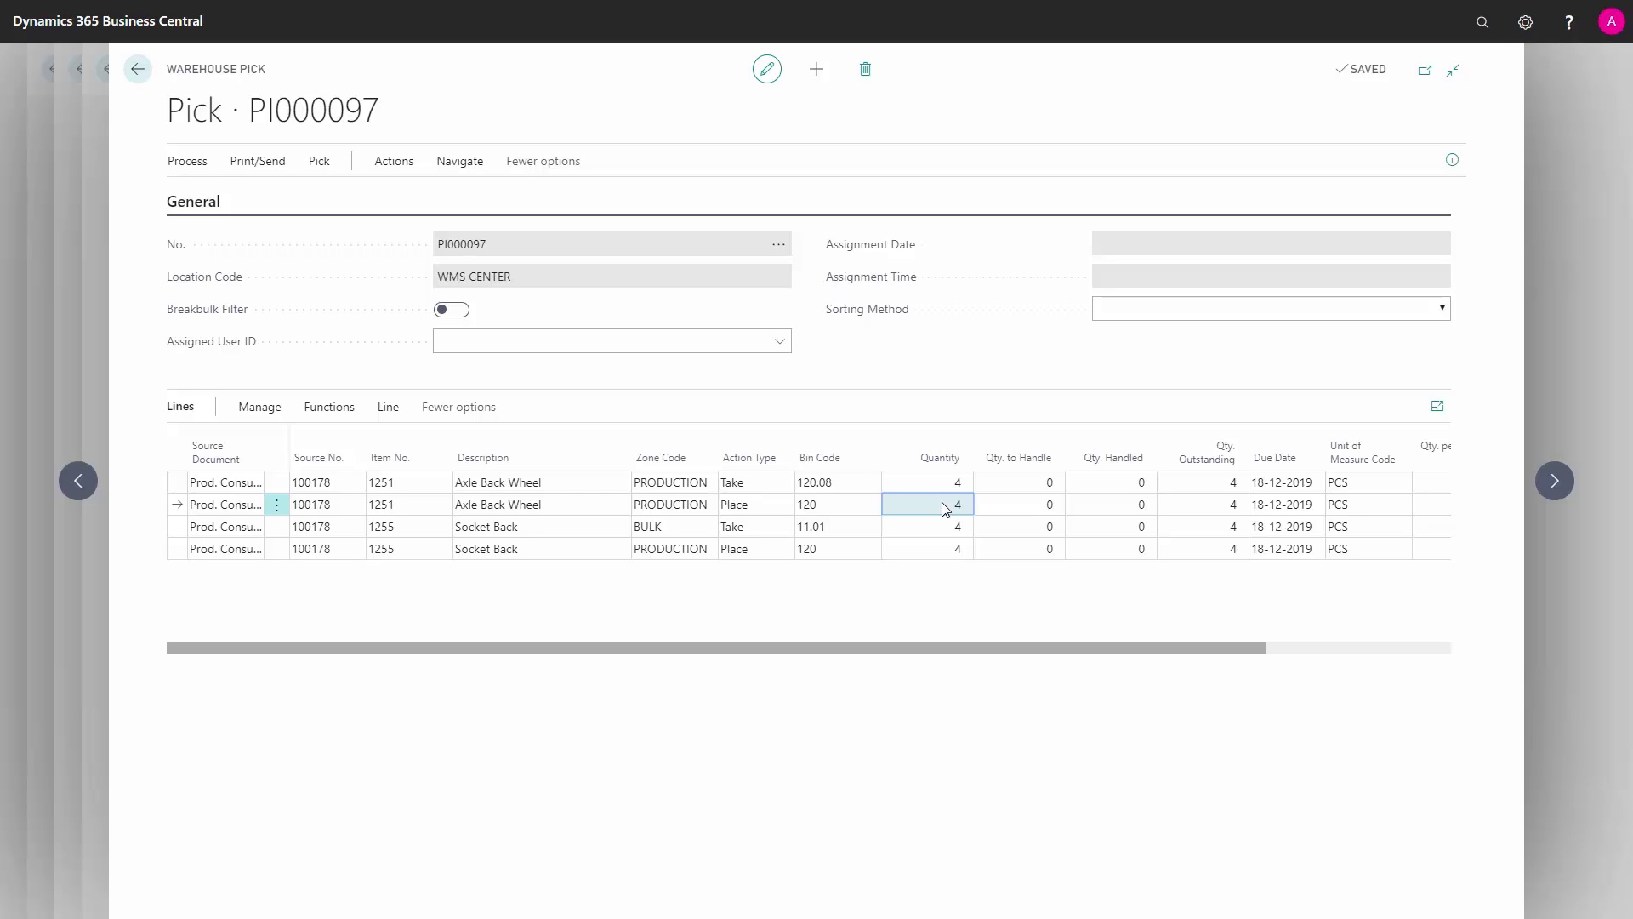
left_click(848, 510)
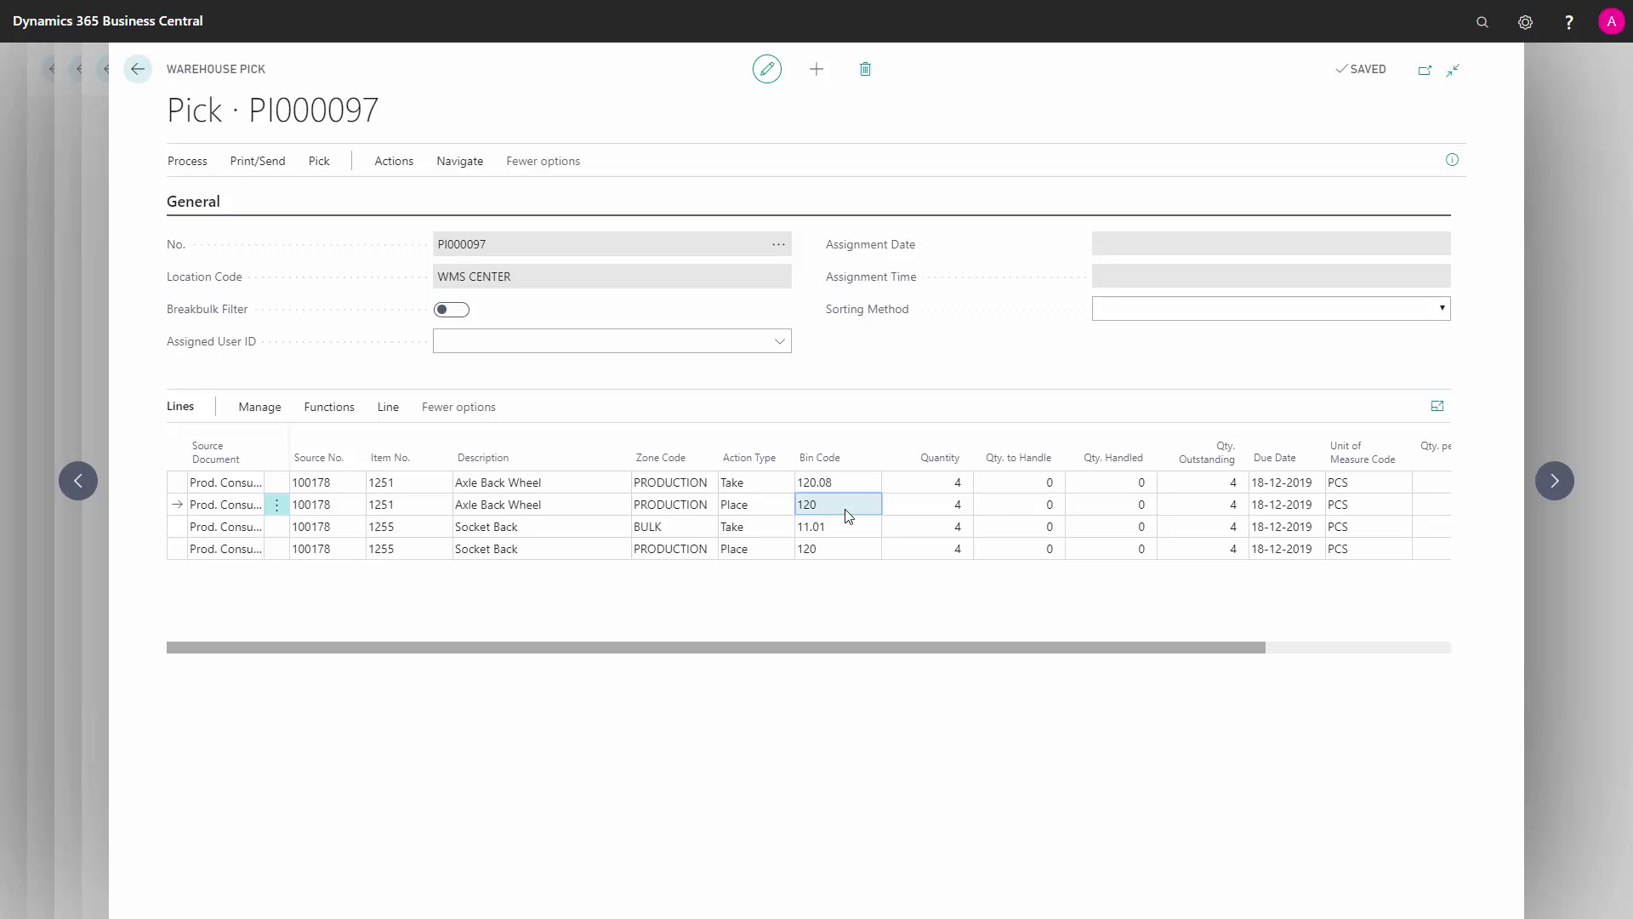
left_click(845, 527)
left_click(844, 545)
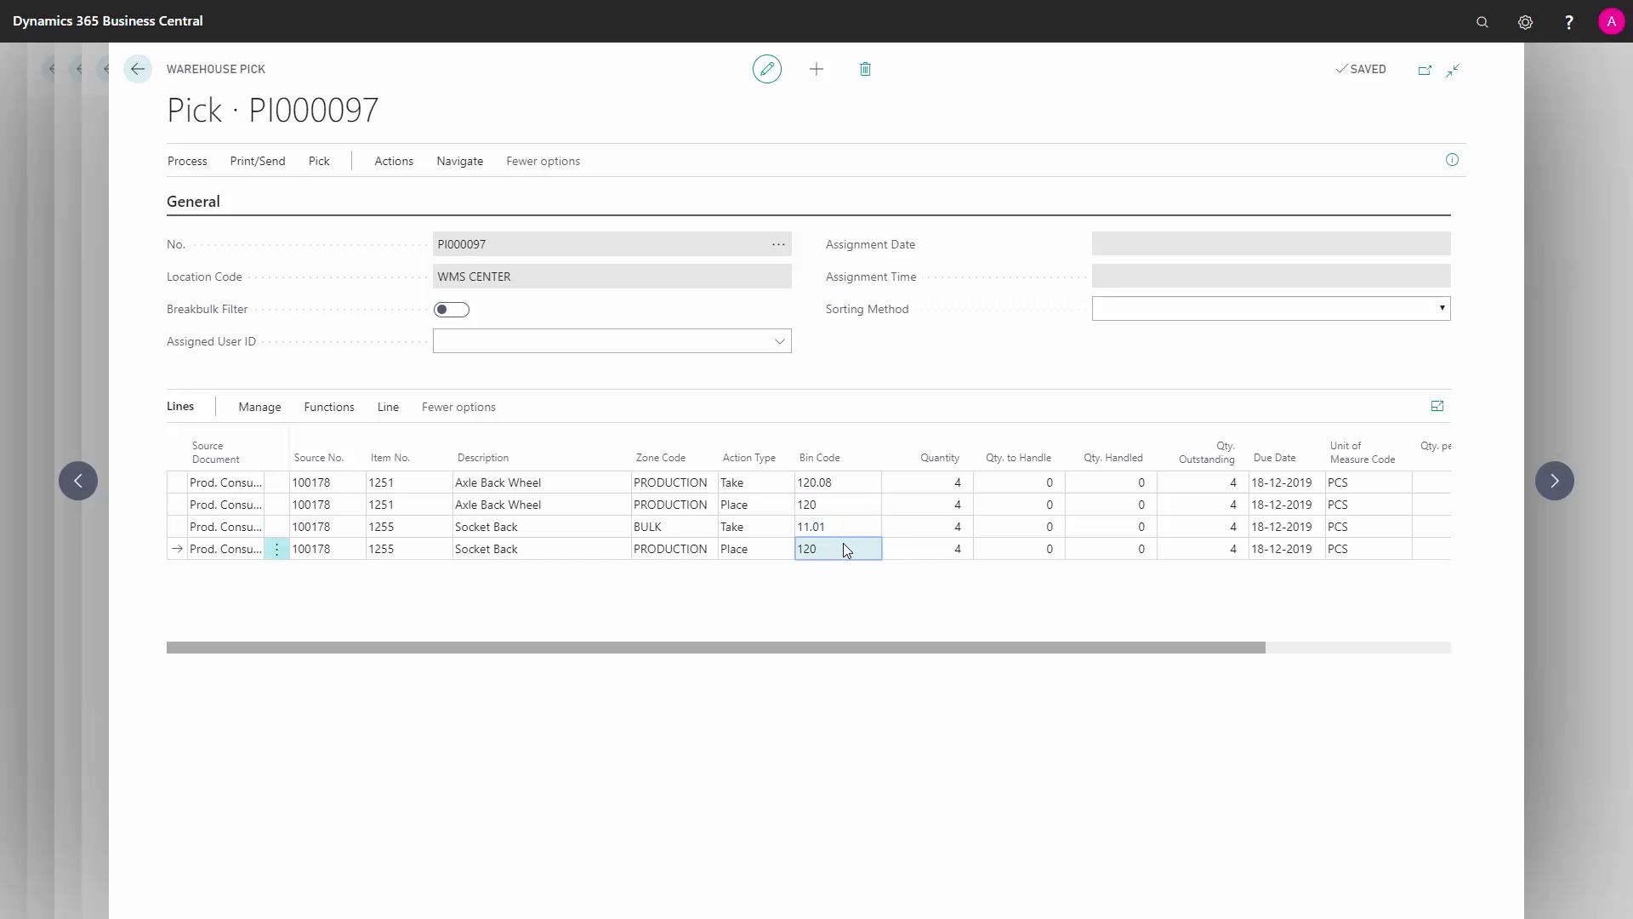
left_click(695, 489)
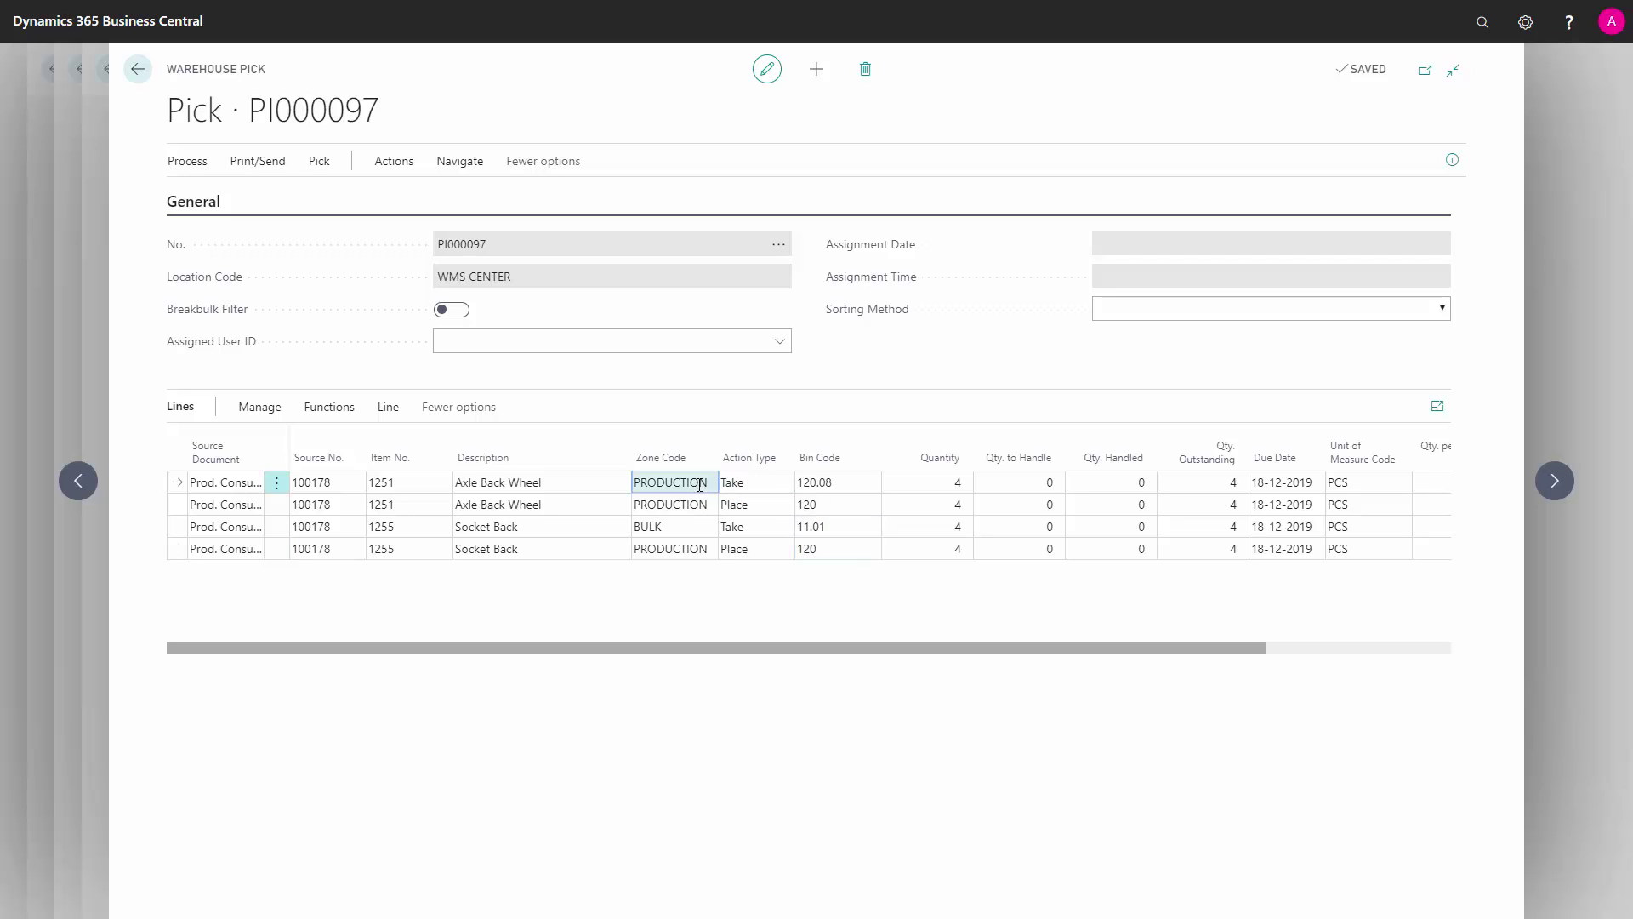
left_click(696, 489)
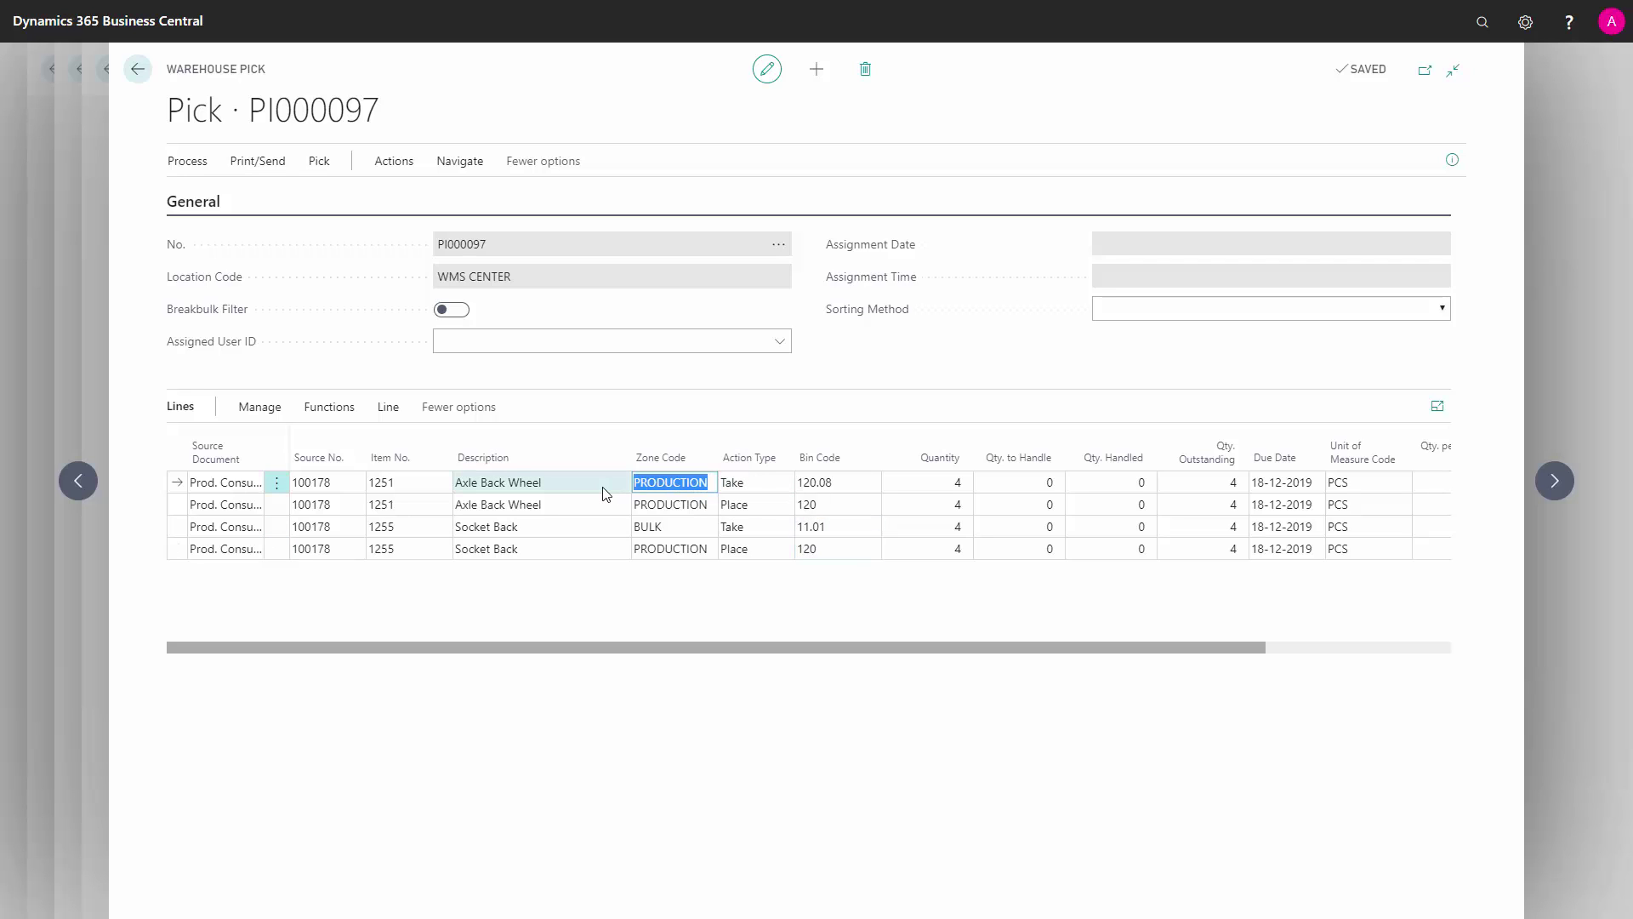